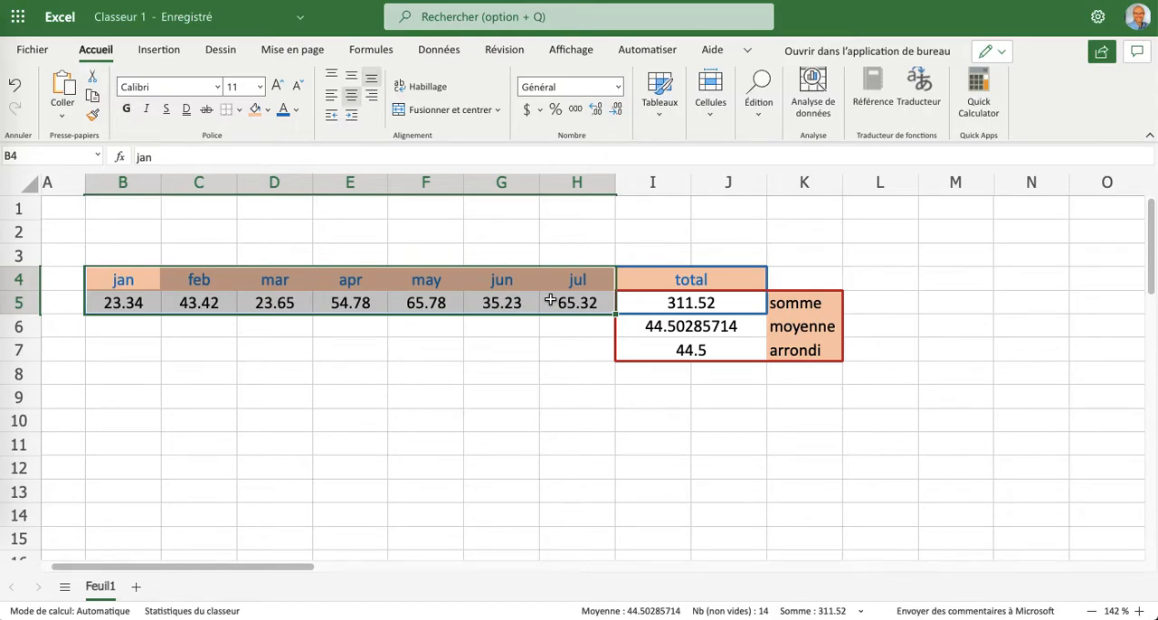
Insert a 2D pie chart from the monthly data in B4:H5.
{"action": "left_click", "coordinate": [160, 51]}
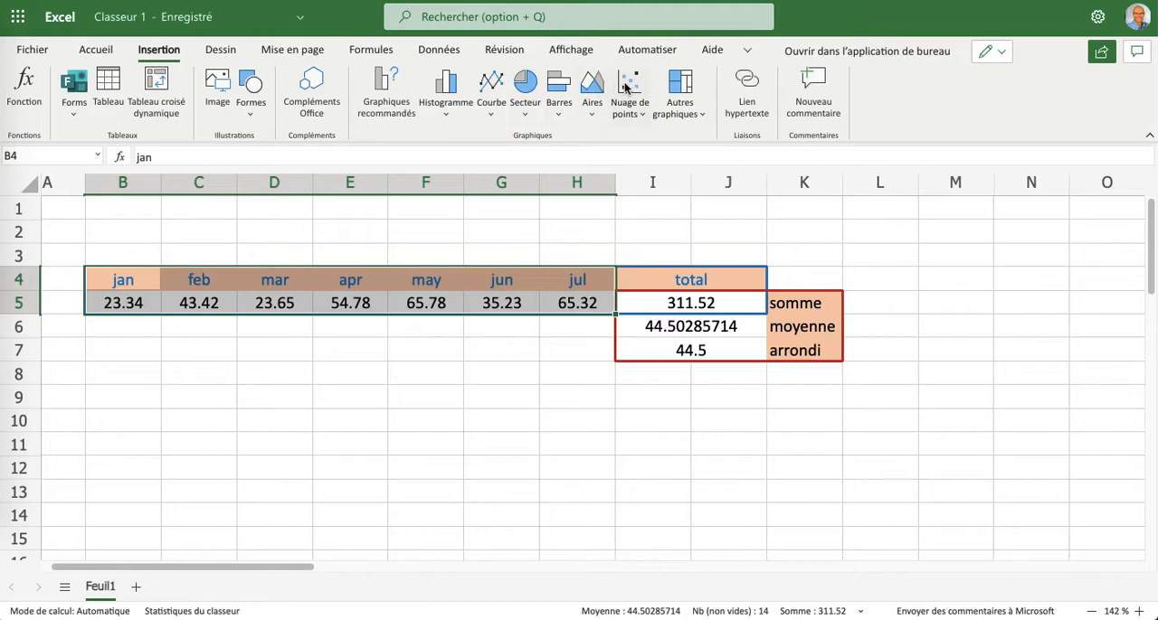
{"action": "left_click", "coordinate": [528, 86]}
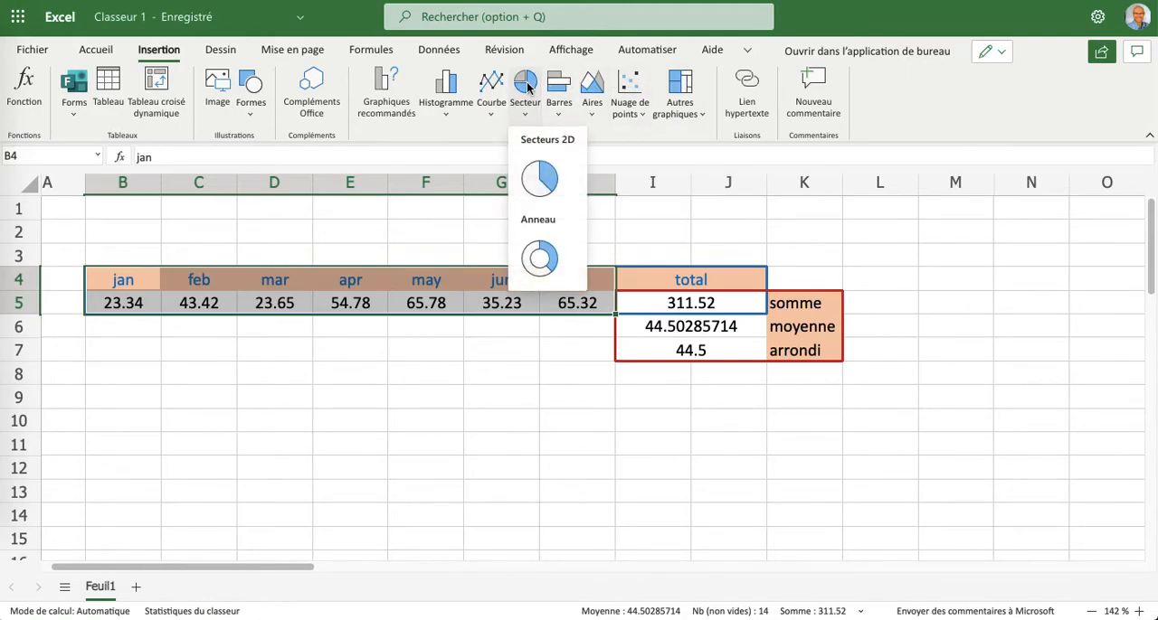
{"action": "left_click", "coordinate": [547, 185]}
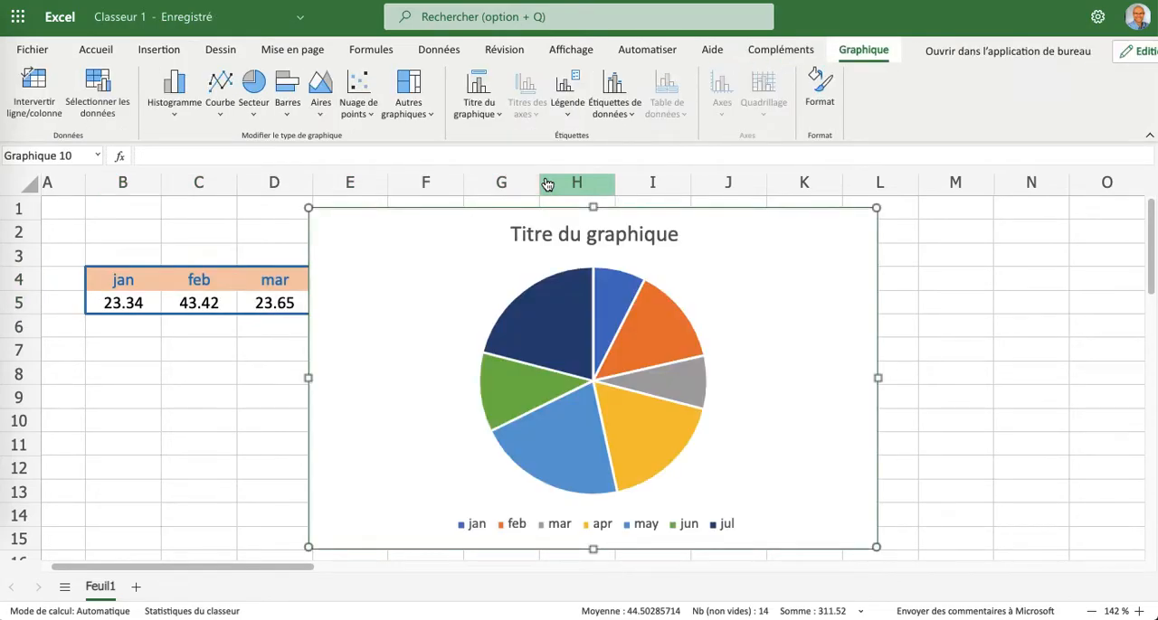
{"action": "left_click", "coordinate": [489, 523]}
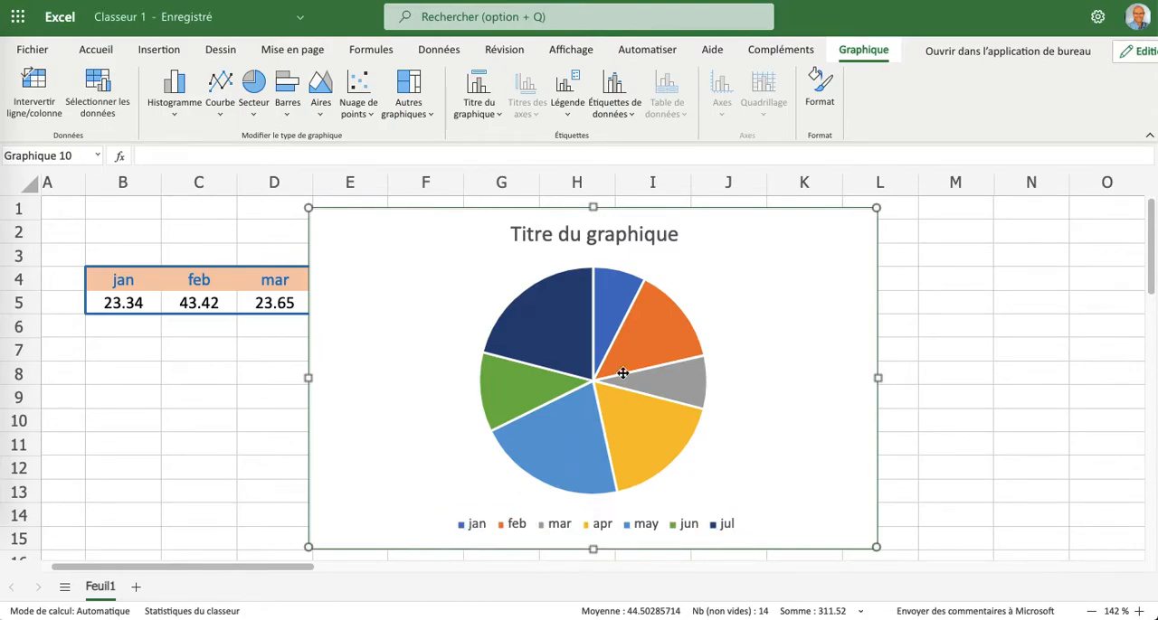
Change the pie chart's title to "Premier graphique".
{"action": "double_click", "coordinate": [638, 234]}
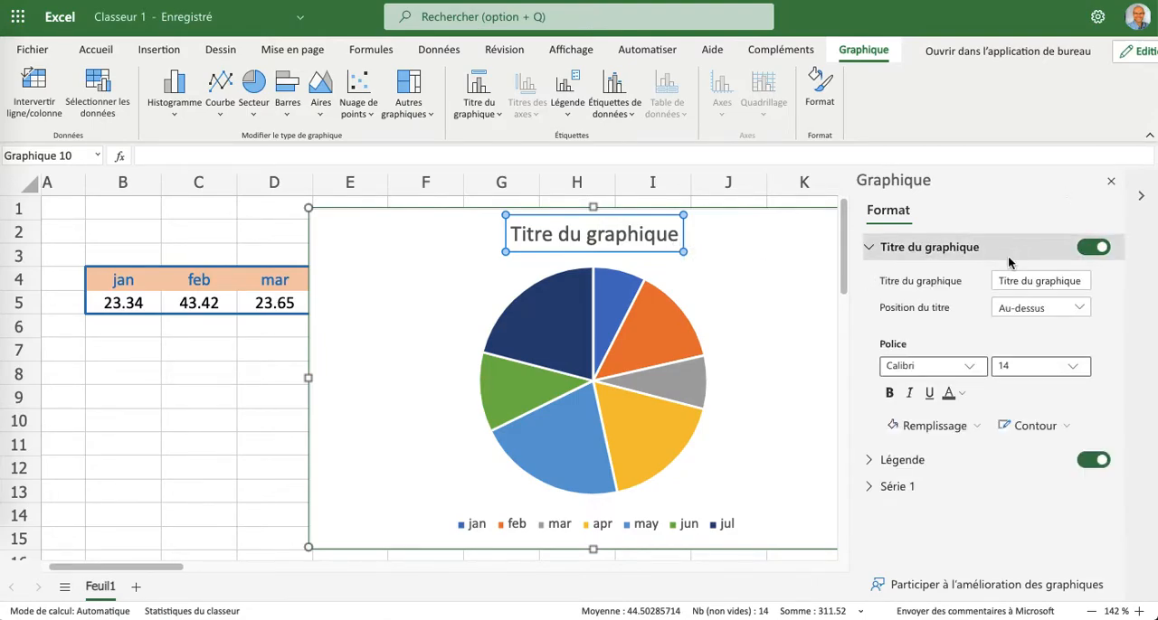
{"action": "left_click_drag", "start_coordinate": [1081, 281], "coordinate": [992, 283]}
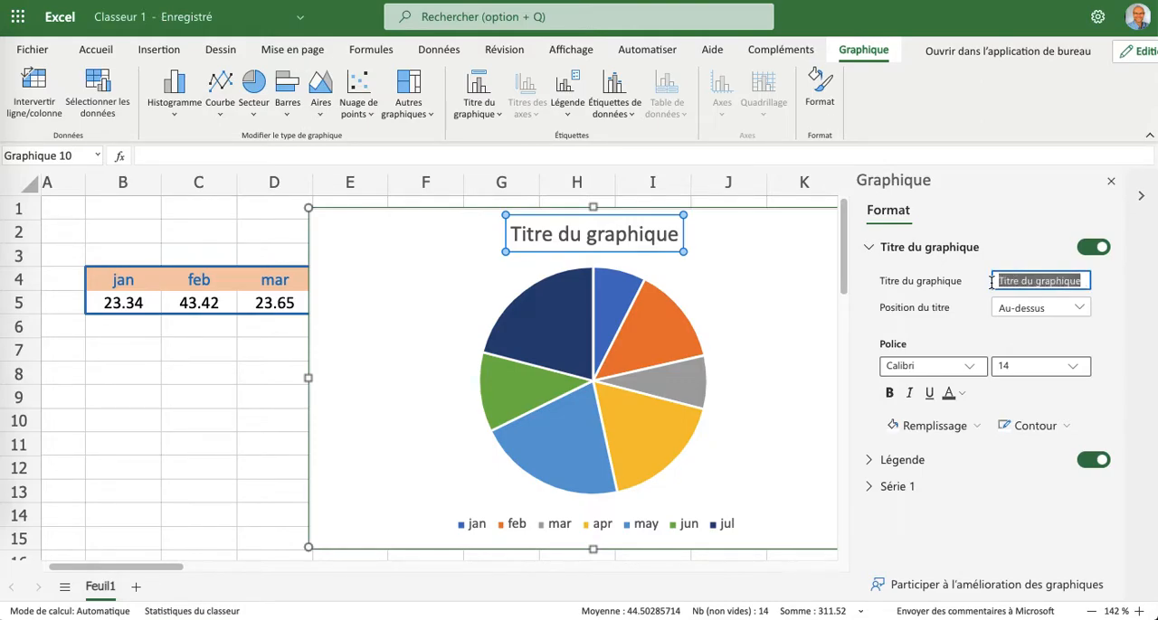
{"action": "type", "text": "Premie"}
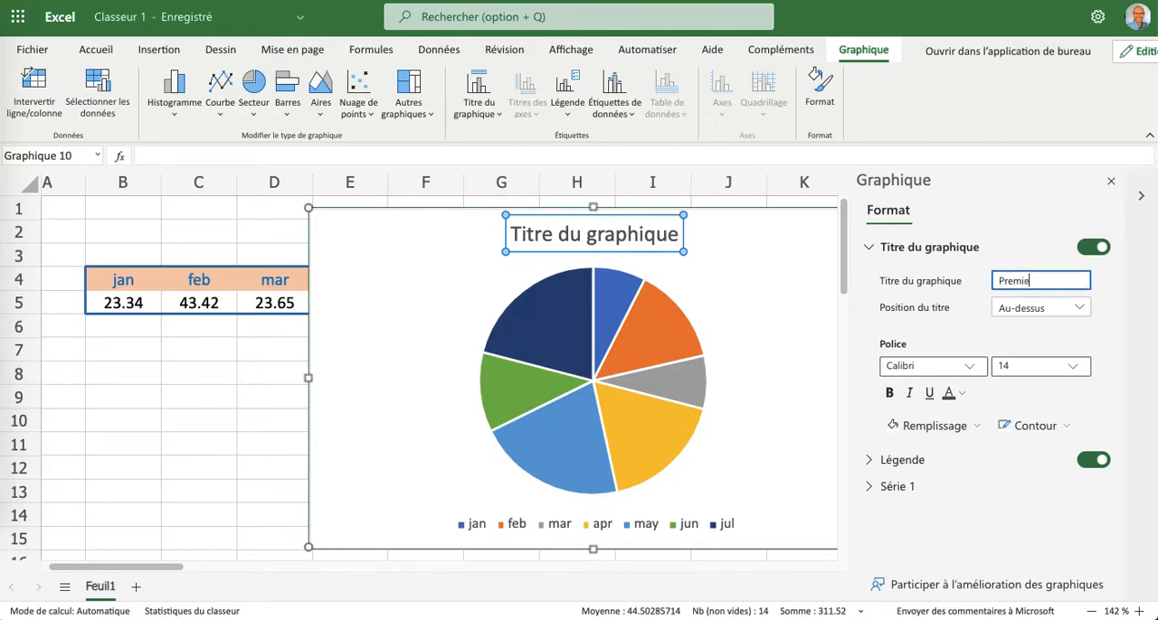
{"action": "type", "text": "r graphique"}
Give the pie chart's title a blue font and a light blue outline from the theme colours.
{"action": "left_click", "coordinate": [961, 393]}
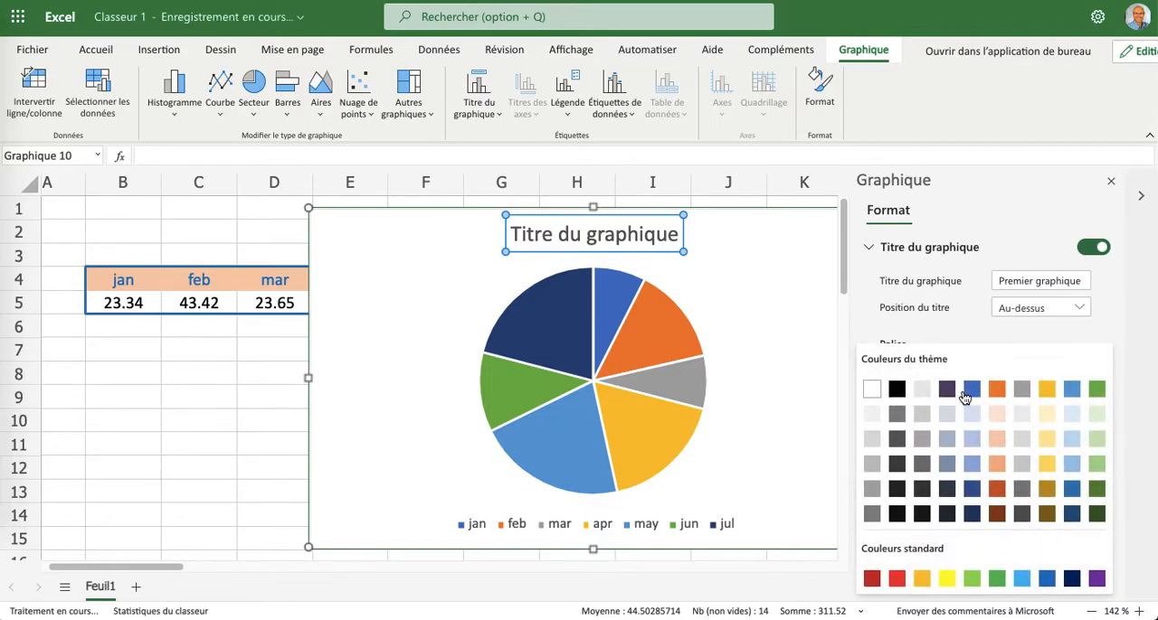
{"action": "left_click", "coordinate": [964, 396]}
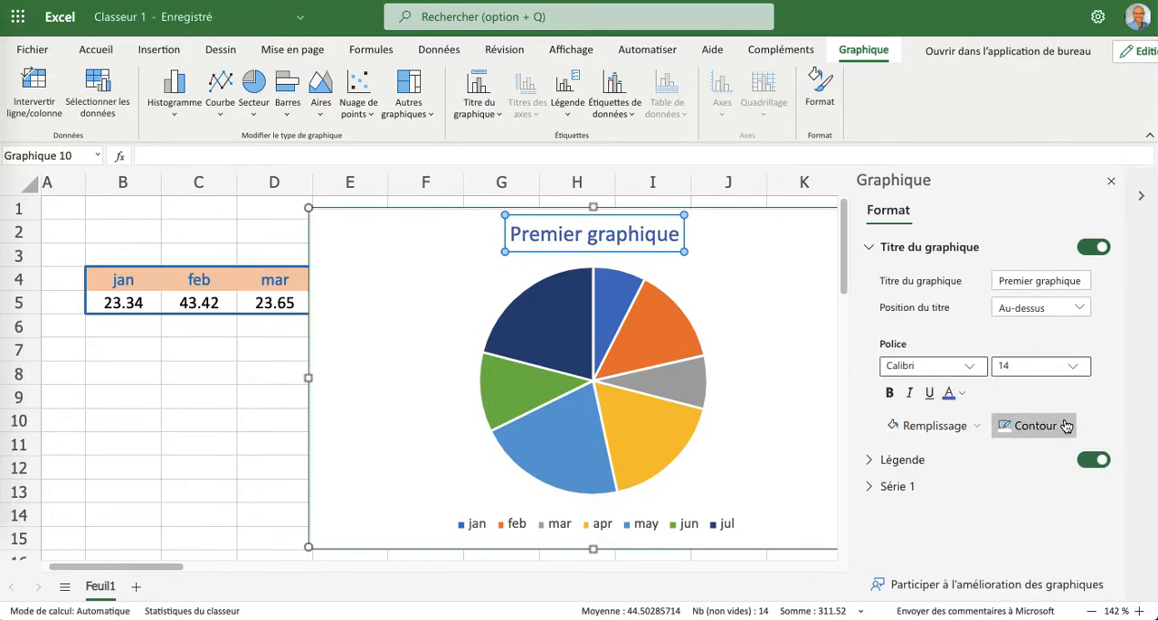
{"action": "left_click", "coordinate": [1065, 425]}
{"action": "left_click", "coordinate": [1072, 359]}
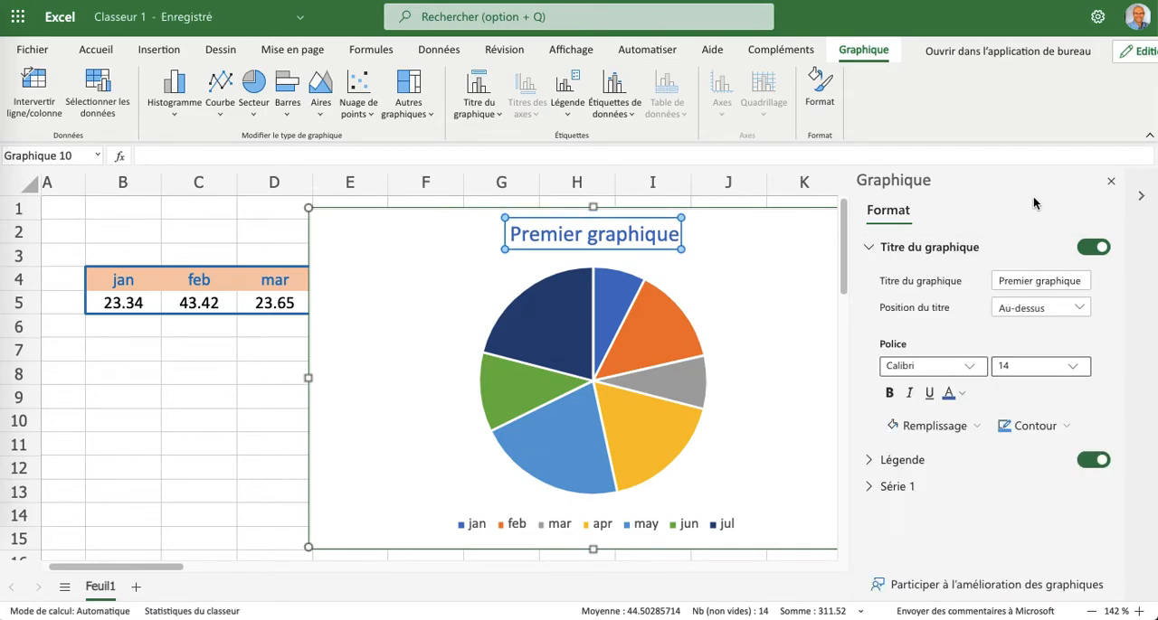
{"action": "left_click", "coordinate": [1112, 184]}
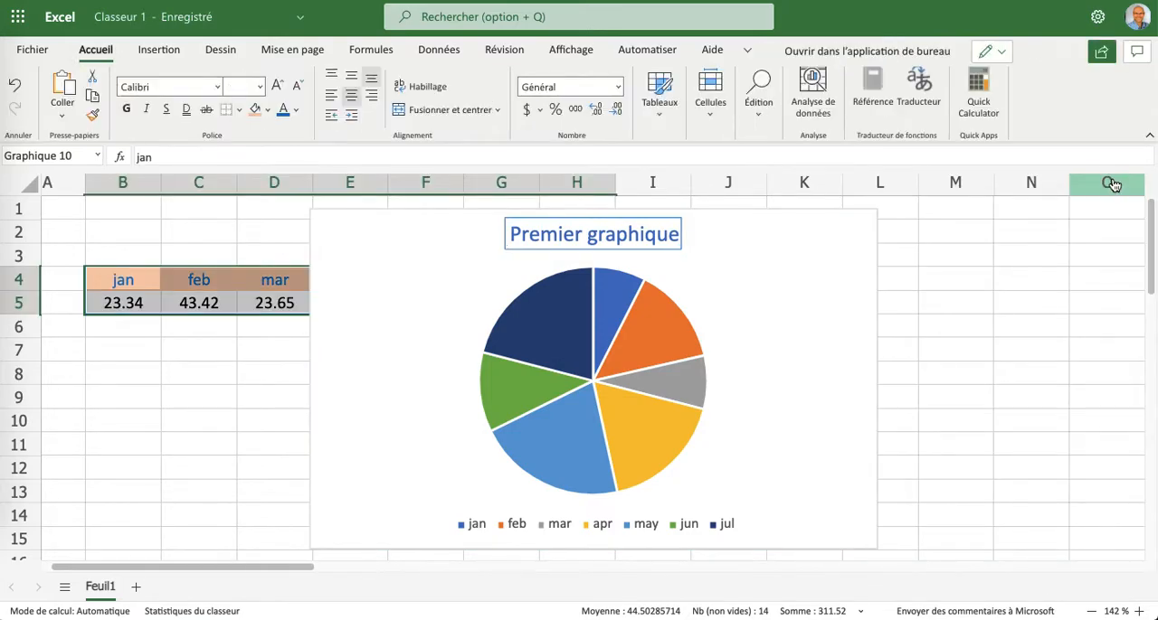
Move the pie chart beyond the data table so that it starts in column L, near row 2.
{"action": "left_click_drag", "start_coordinate": [762, 253], "coordinate": [1064, 265]}
{"action": "left_click_drag", "start_coordinate": [618, 260], "coordinate": [711, 258]}
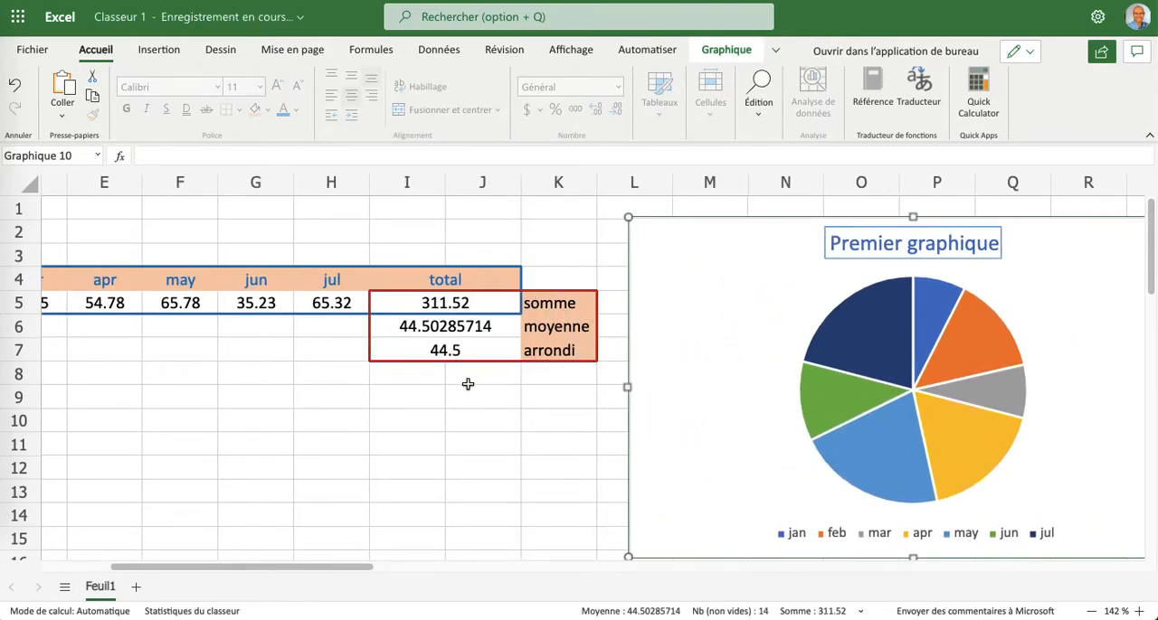
{"action": "scroll", "coordinate": [467, 384], "scroll_direction": "left", "scroll_amount": 5}
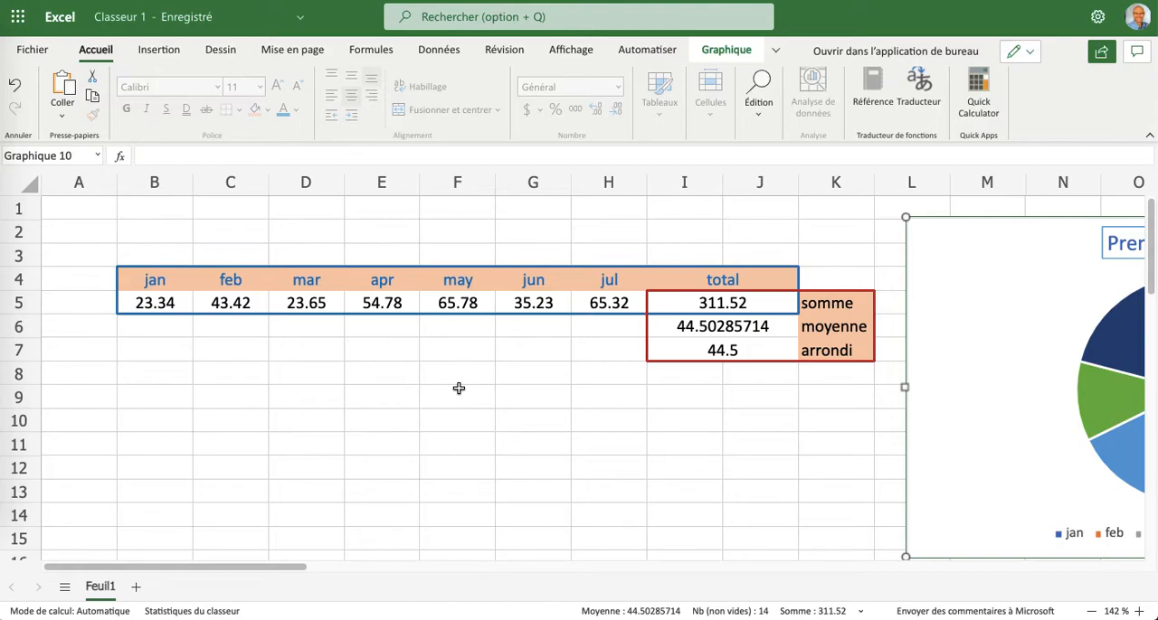
Insert a 2D clustered column chart from the monthly data in B4:H5.
{"action": "left_click_drag", "start_coordinate": [168, 280], "coordinate": [597, 301]}
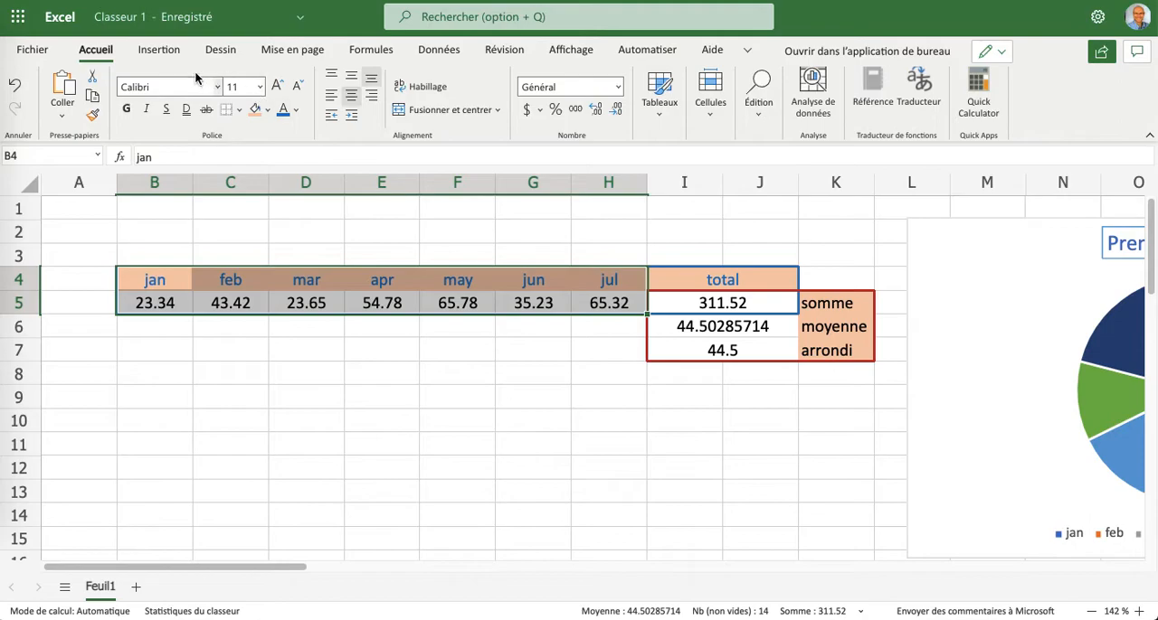
{"action": "left_click", "coordinate": [156, 51]}
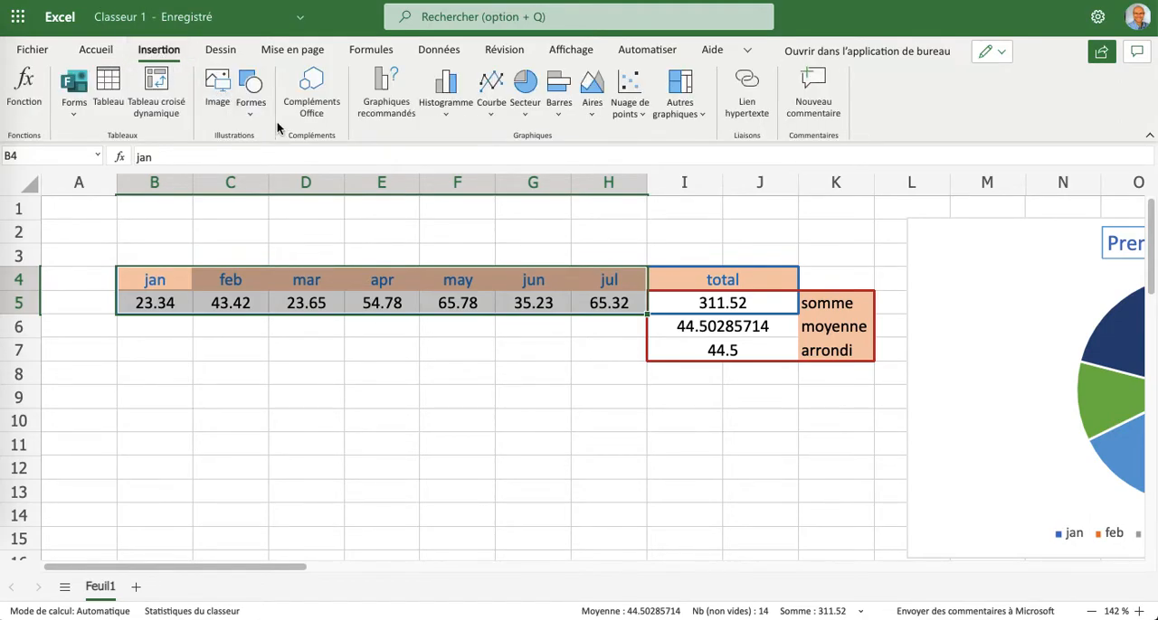
{"action": "left_click", "coordinate": [446, 86]}
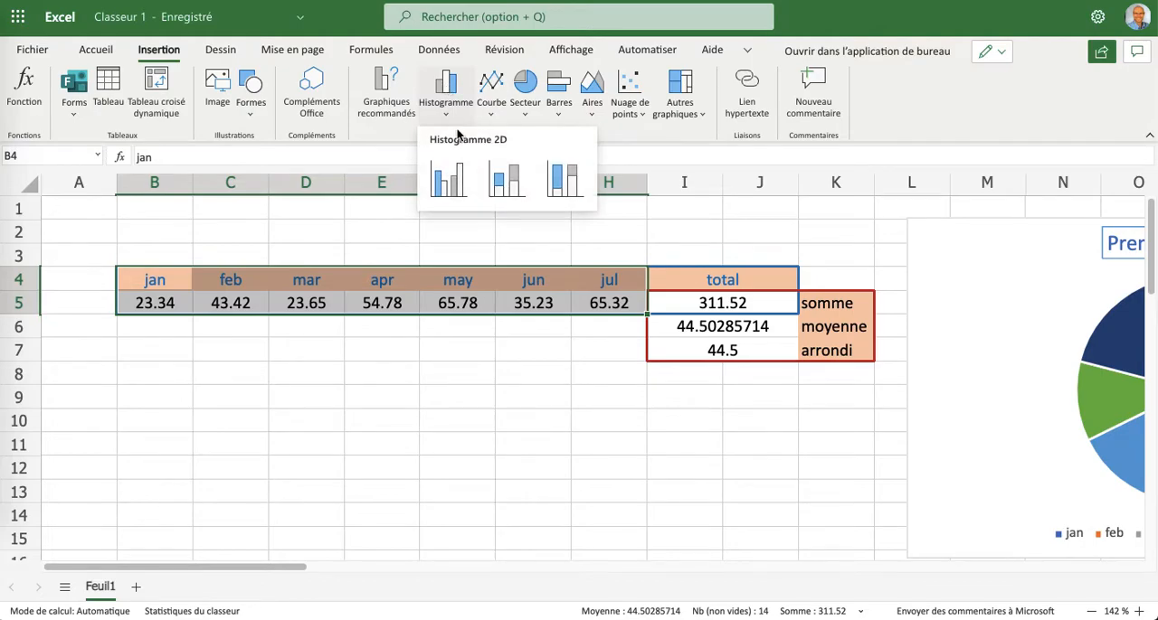
{"action": "left_click", "coordinate": [449, 178]}
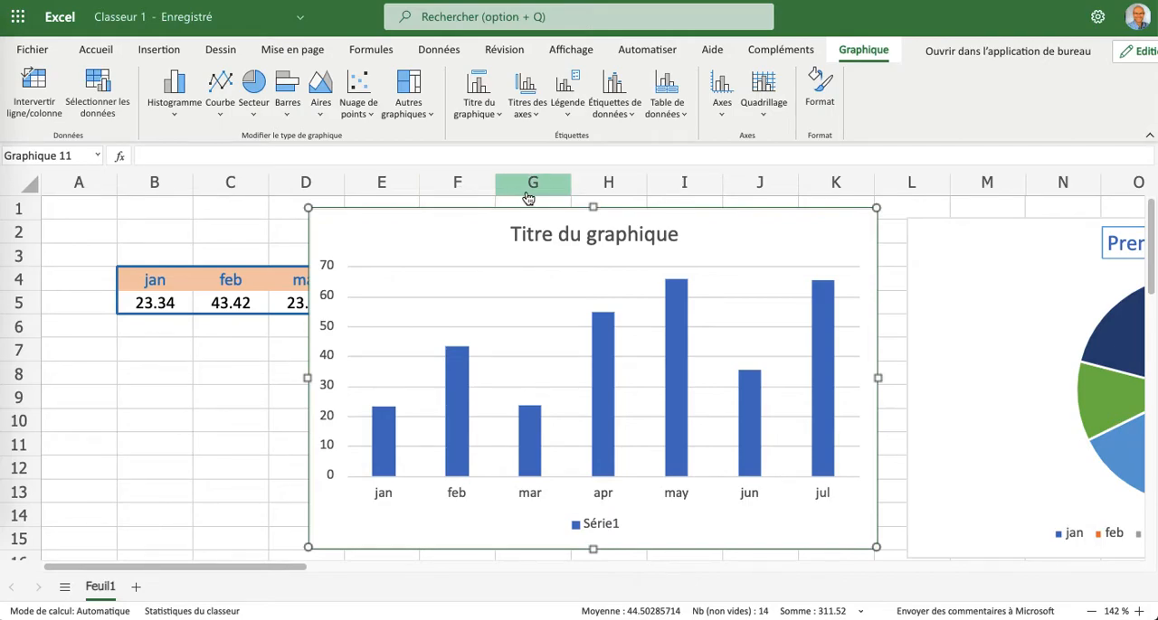
Change the column chart's title to "Second graphique".
{"action": "right_click", "coordinate": [726, 240]}
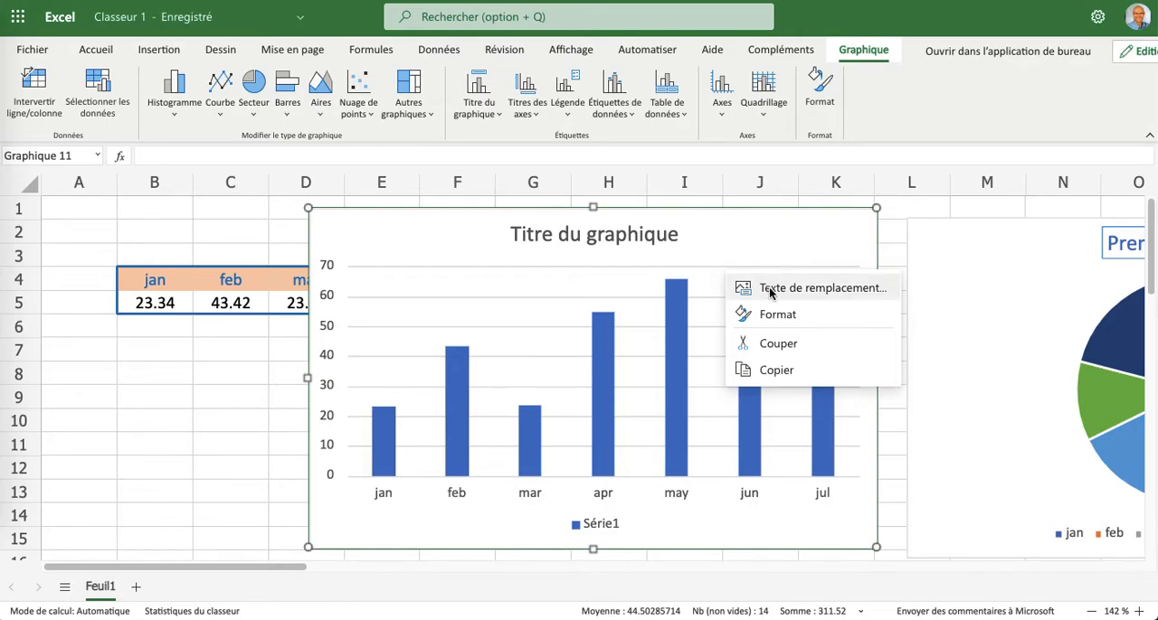
{"action": "left_click", "coordinate": [813, 315]}
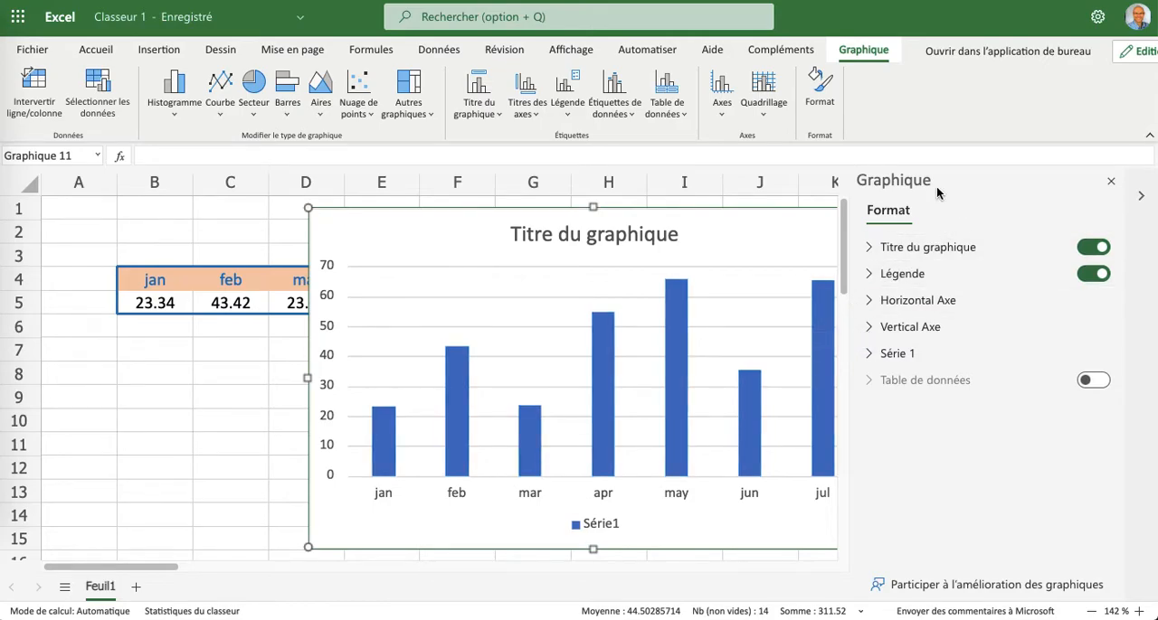
{"action": "left_click", "coordinate": [873, 250]}
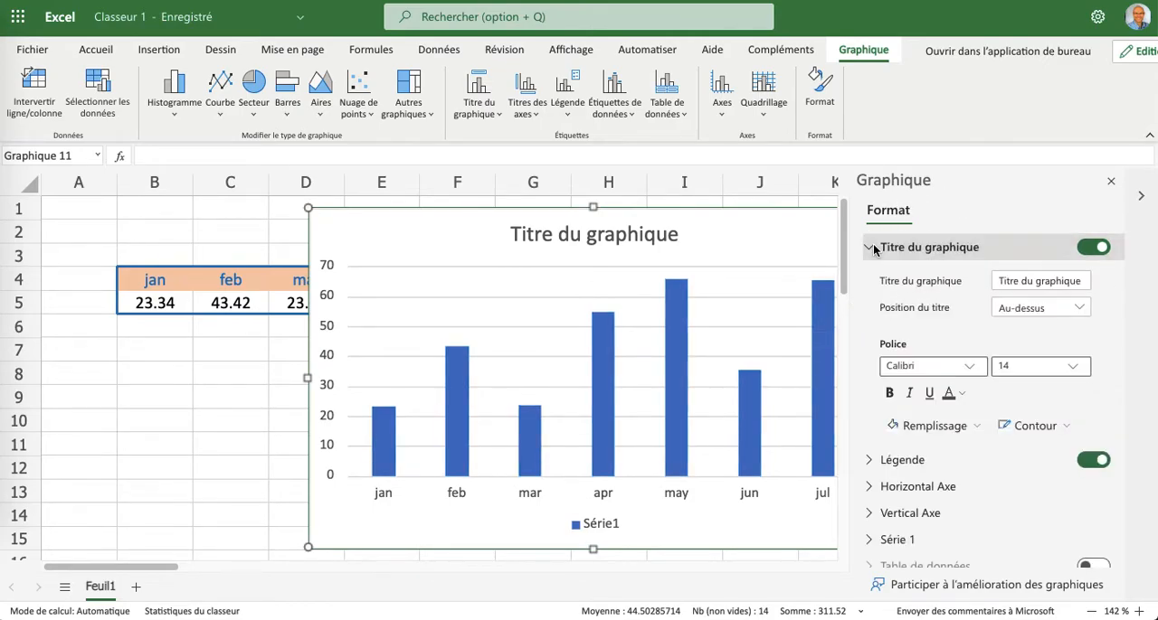
{"action": "left_click_drag", "start_coordinate": [1081, 283], "coordinate": [994, 282]}
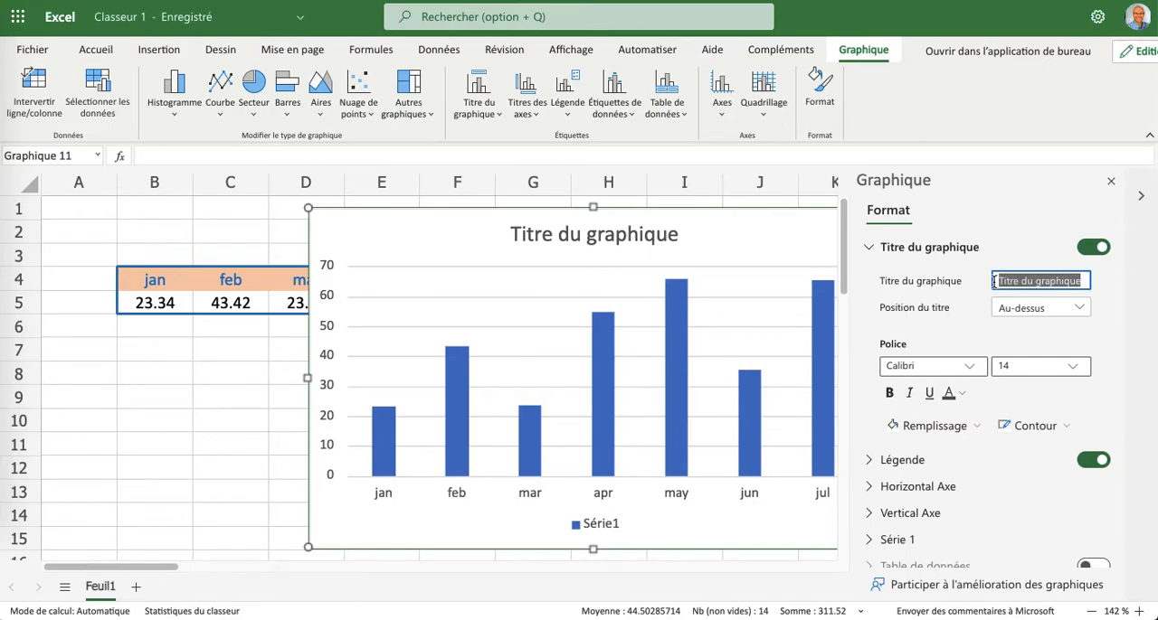
{"action": "type", "text": "Secon"}
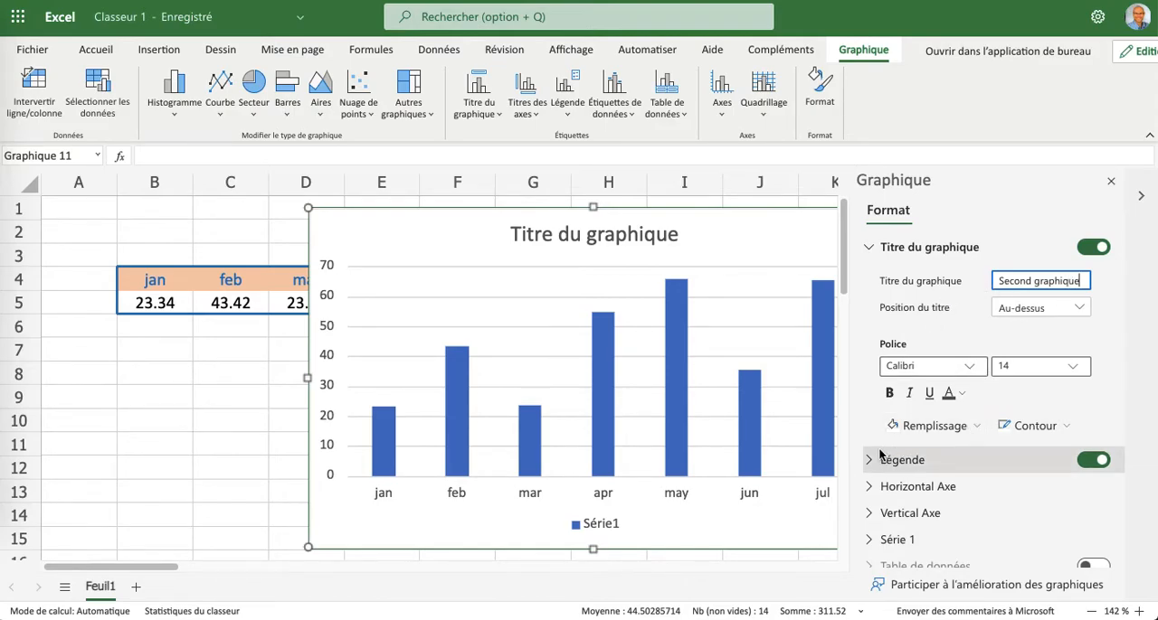
Fill the column chart's data series with theme orange and rename the series "Série numéro 1".
{"action": "left_click", "coordinate": [878, 541]}
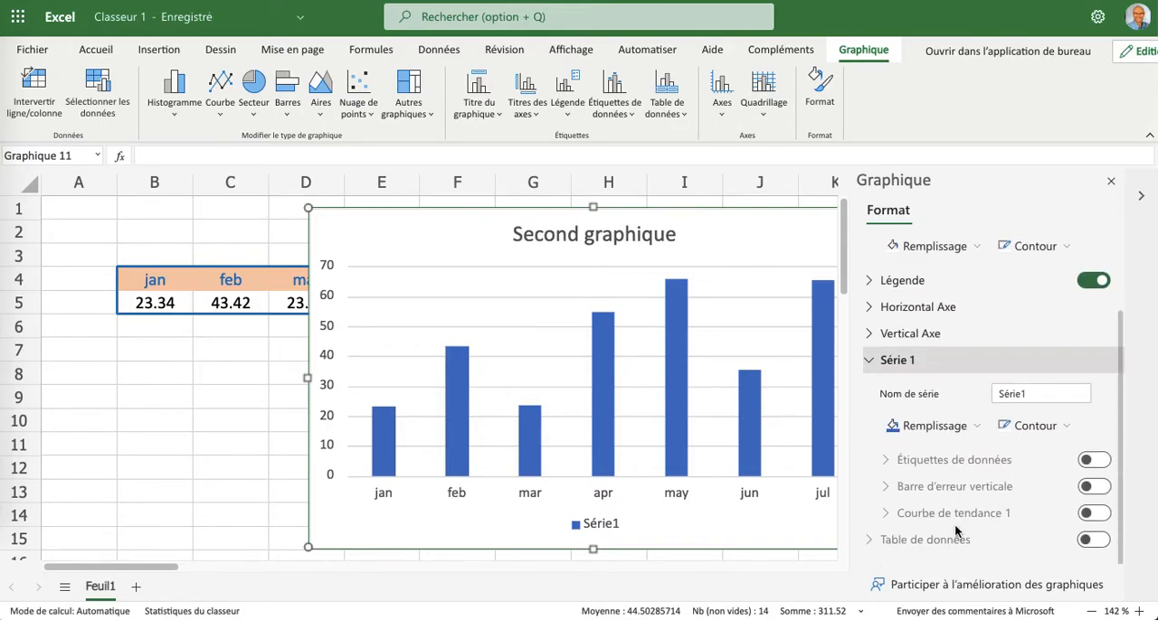
{"action": "left_click", "coordinate": [932, 431]}
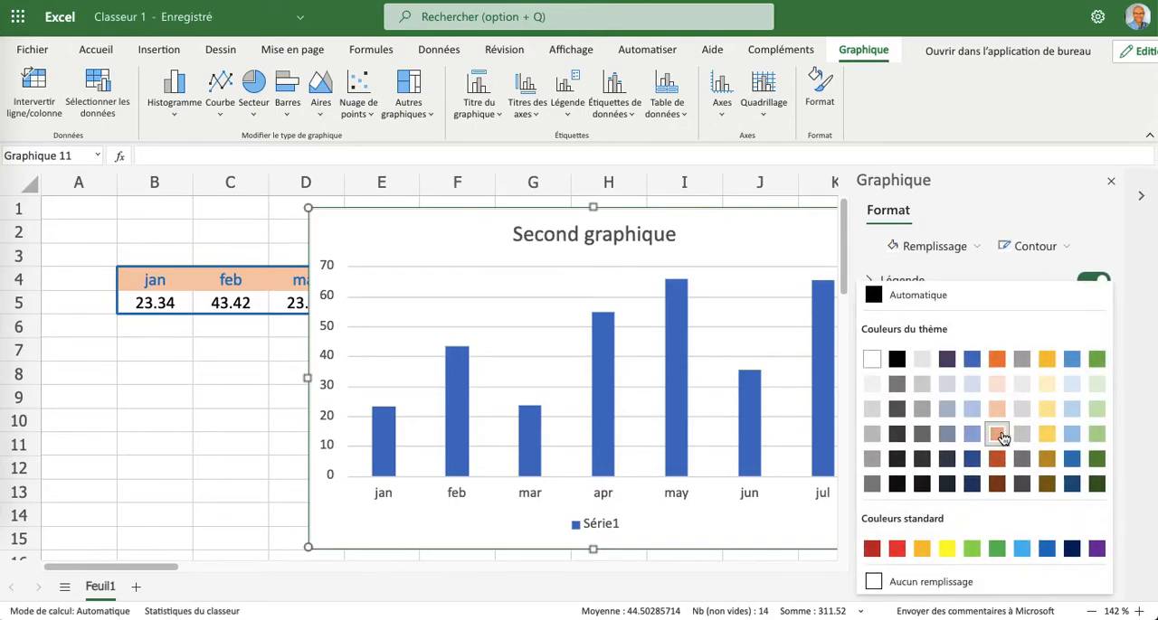
{"action": "left_click", "coordinate": [996, 358]}
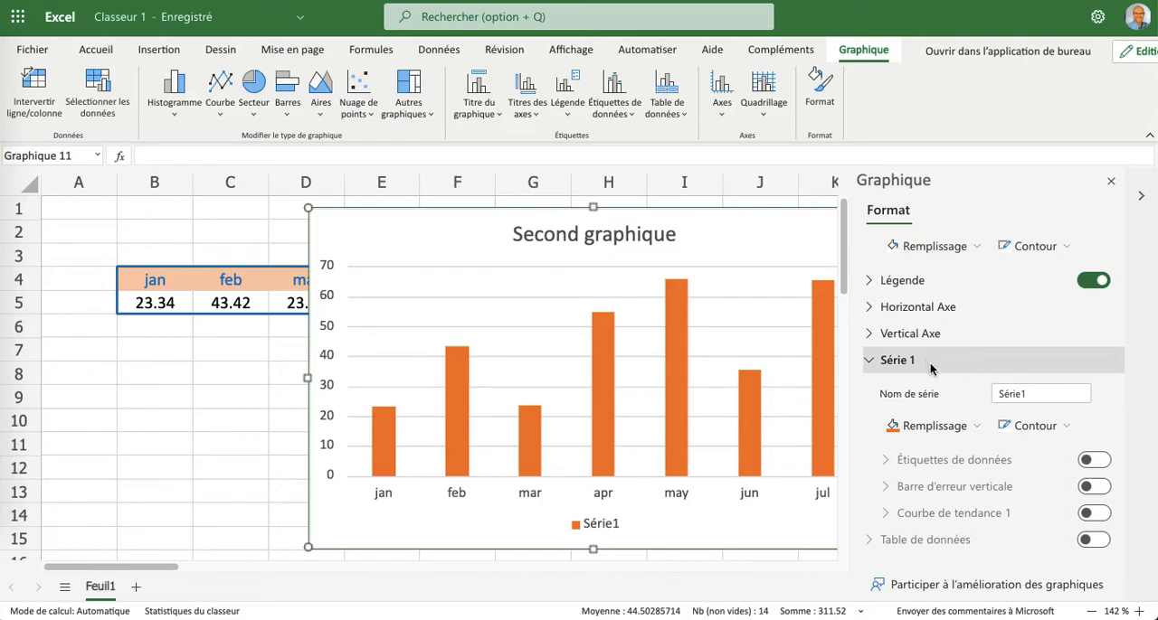
{"action": "left_click", "coordinate": [1036, 393]}
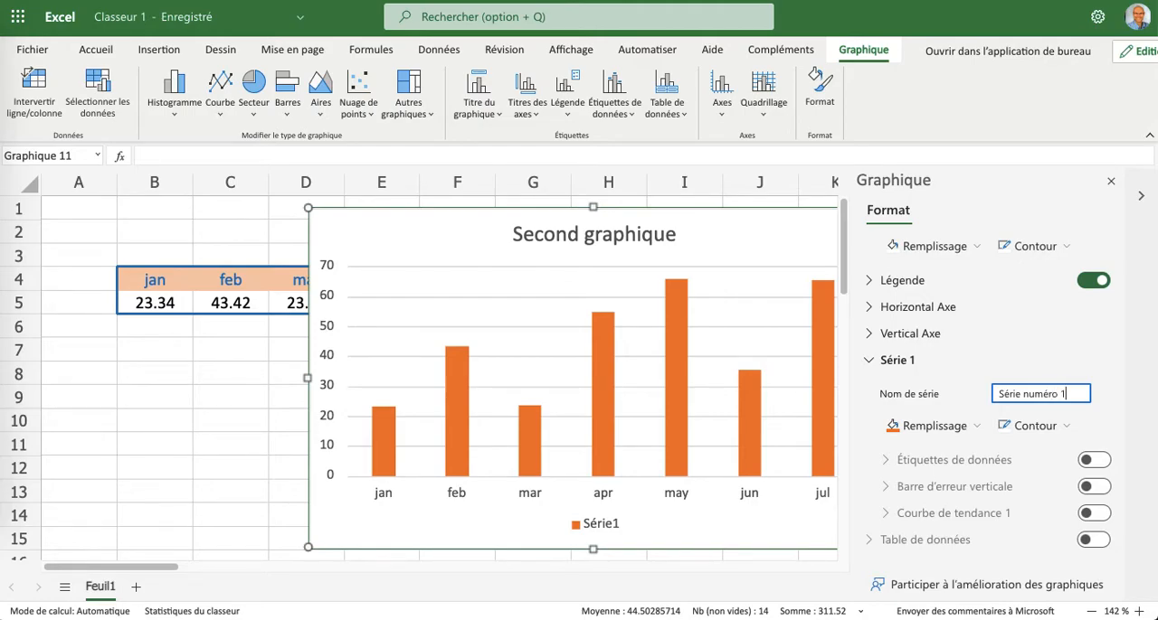
{"action": "left_click", "coordinate": [1104, 235]}
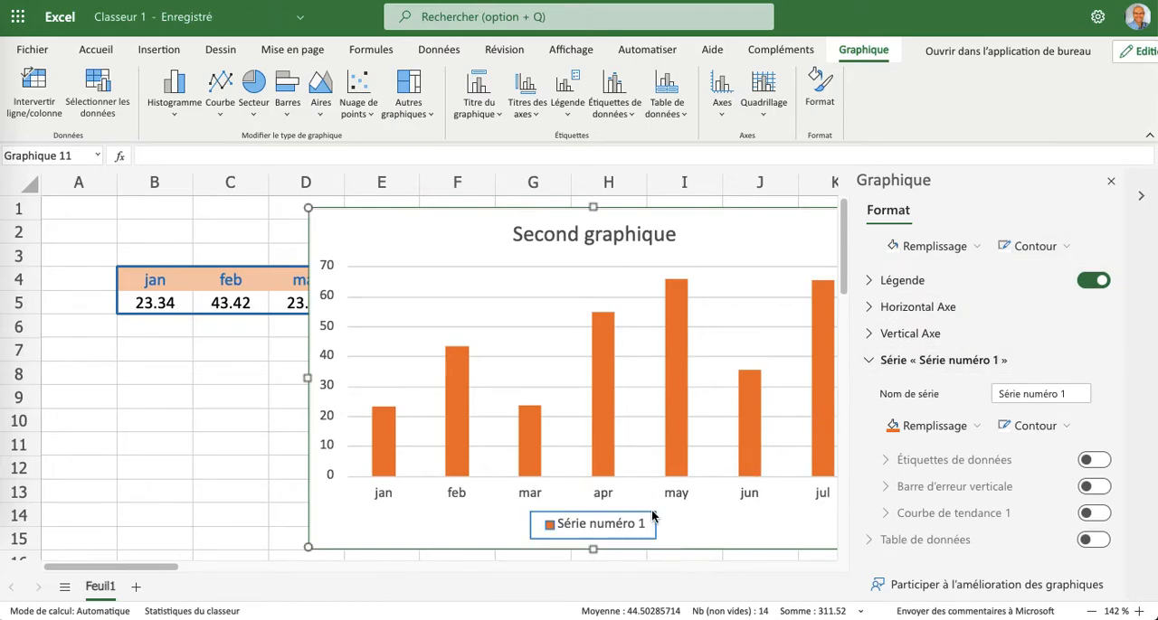
Close the chart formatting options and move the column chart off the monthly data so that it starts in column J.
{"action": "left_click_drag", "start_coordinate": [419, 248], "coordinate": [694, 259]}
{"action": "left_click", "coordinate": [1111, 180]}
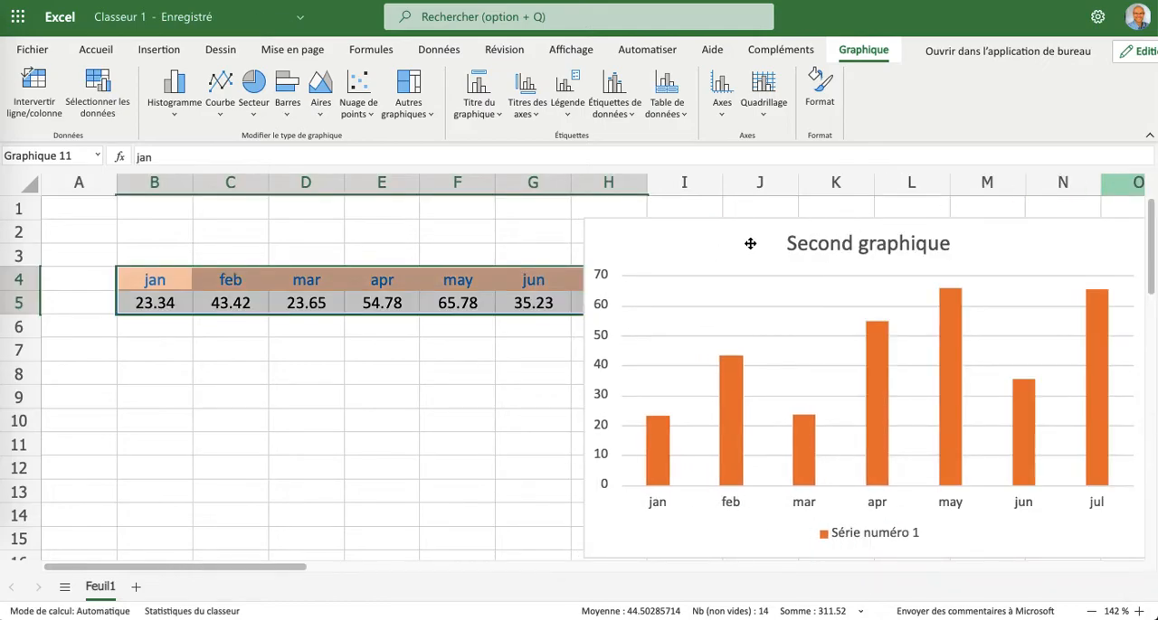
{"action": "left_click_drag", "start_coordinate": [761, 248], "coordinate": [935, 245]}
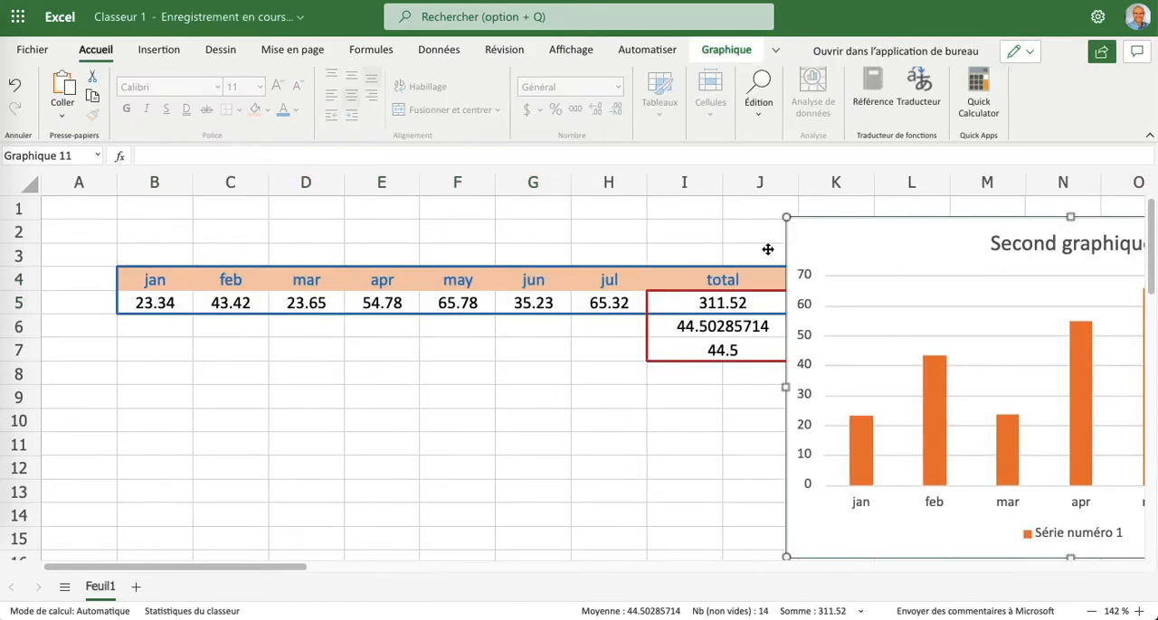
Insert a basic 2D line chart without markers from the monthly data in B4:H5.
{"action": "left_click_drag", "start_coordinate": [163, 283], "coordinate": [603, 299]}
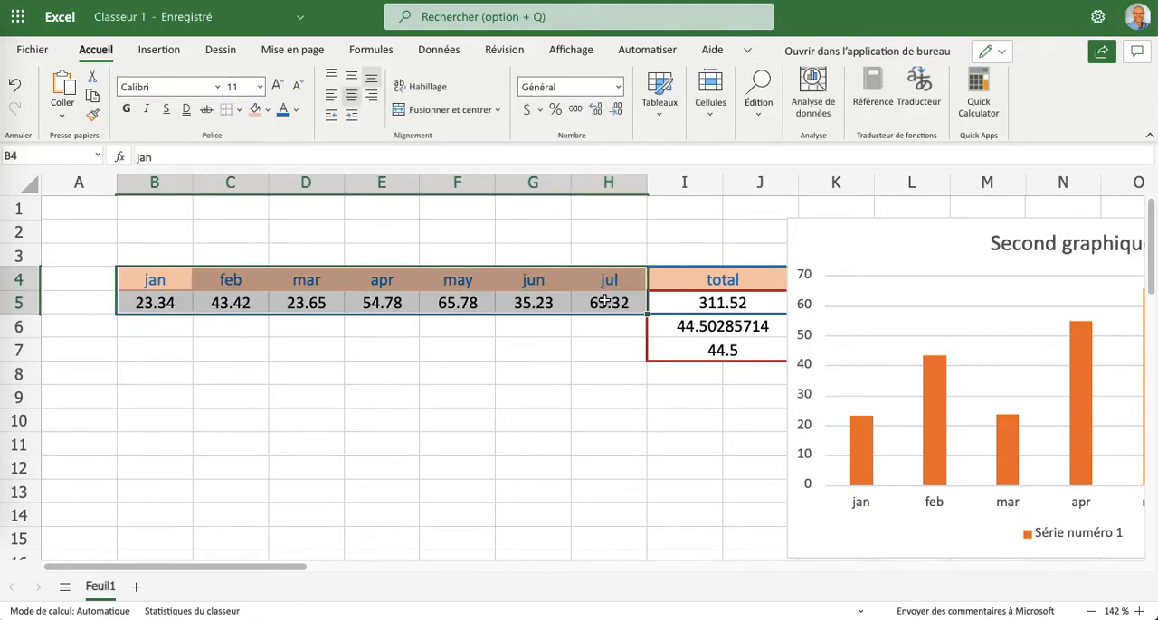
{"action": "left_click", "coordinate": [162, 52]}
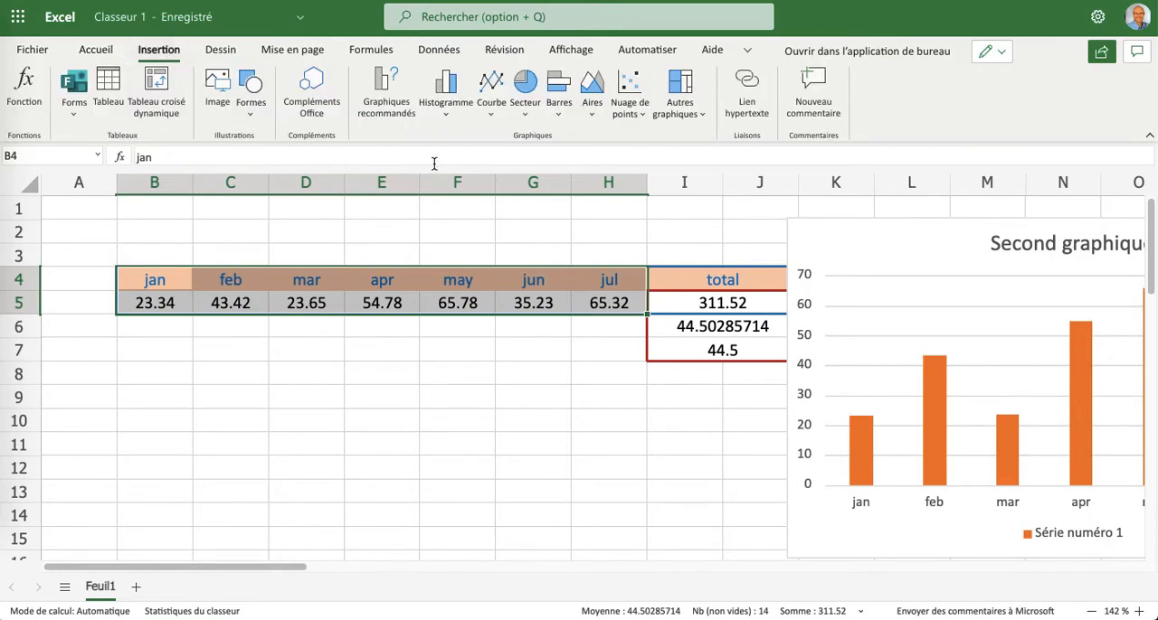
{"action": "left_click", "coordinate": [491, 91]}
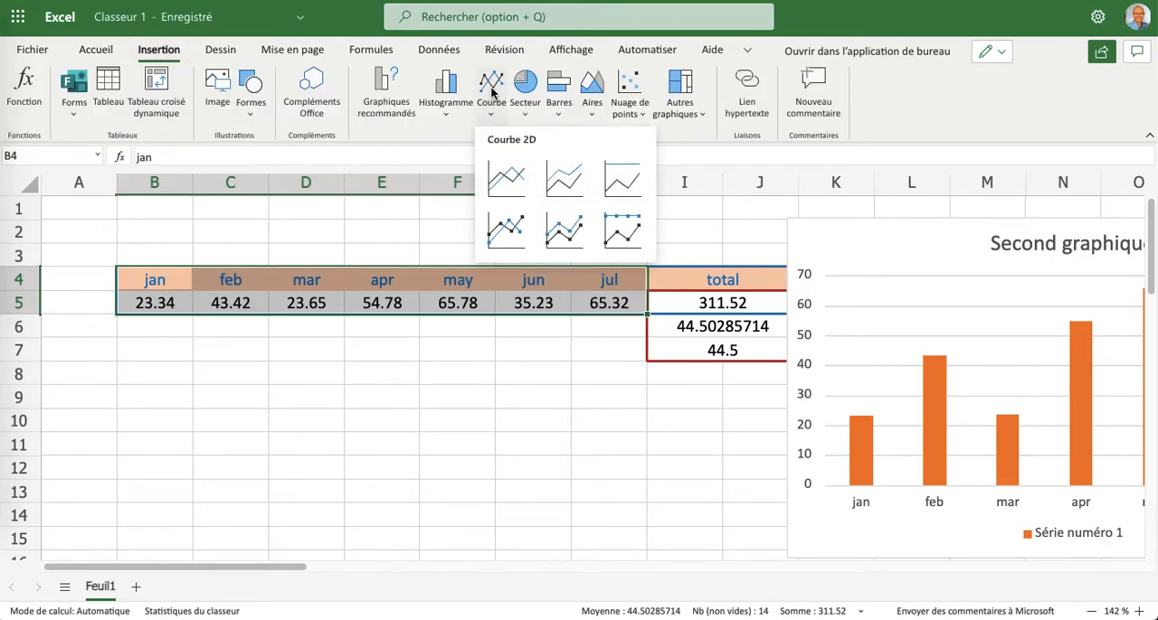
{"action": "left_click", "coordinate": [509, 175]}
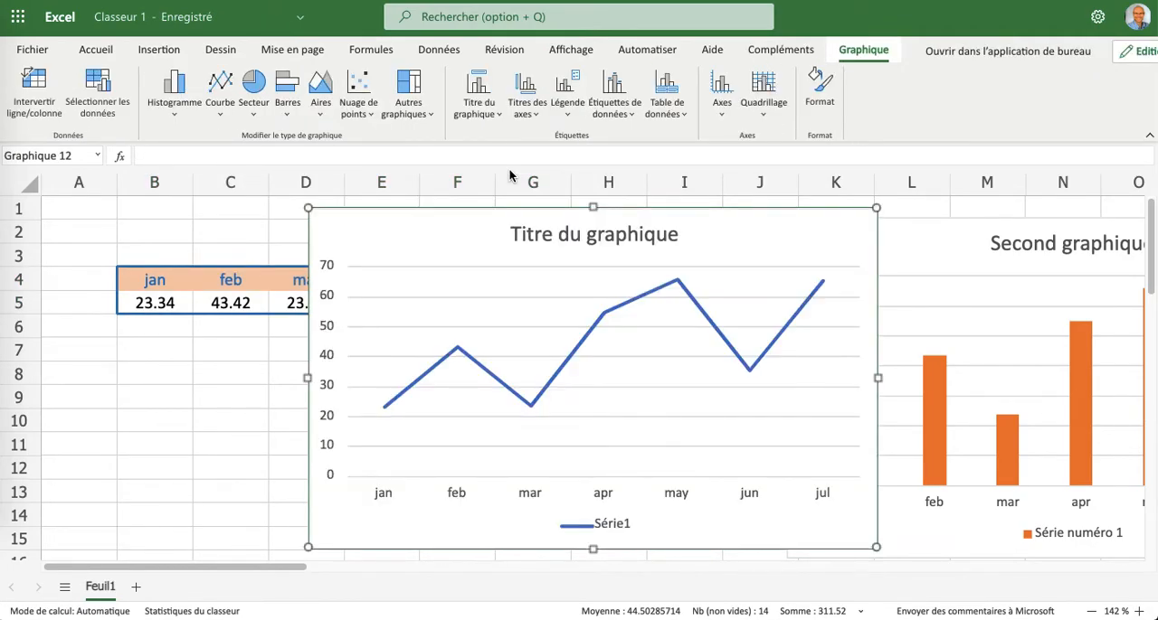
Open the line chart's formatting options and set its legend position to Gauche.
{"action": "double_click", "coordinate": [730, 237]}
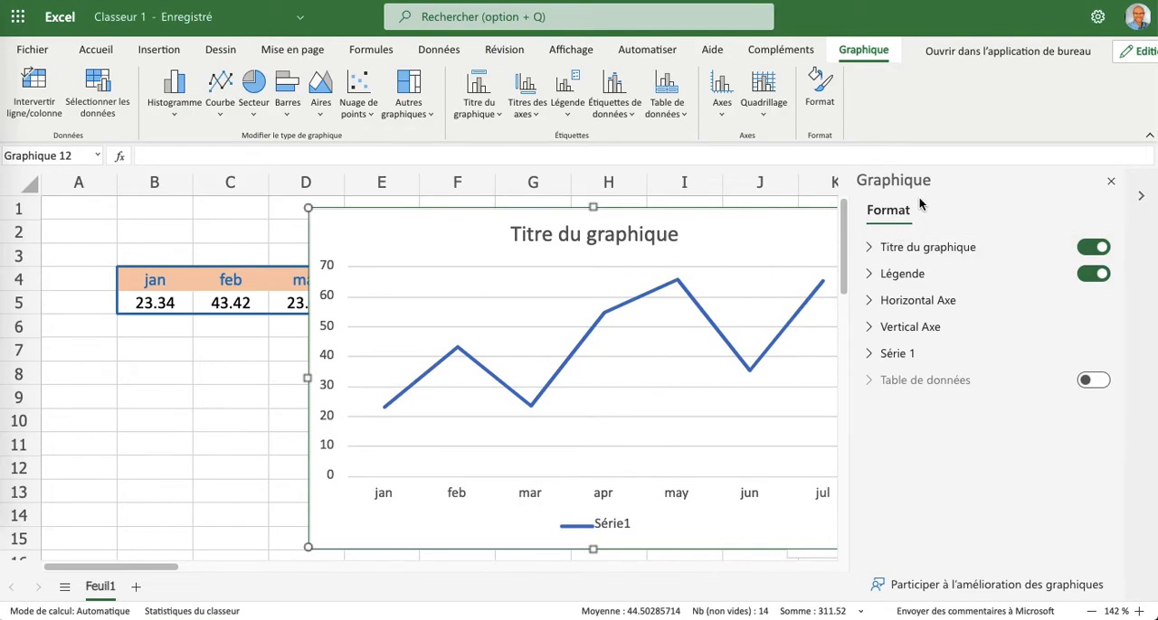
{"action": "left_click", "coordinate": [869, 276]}
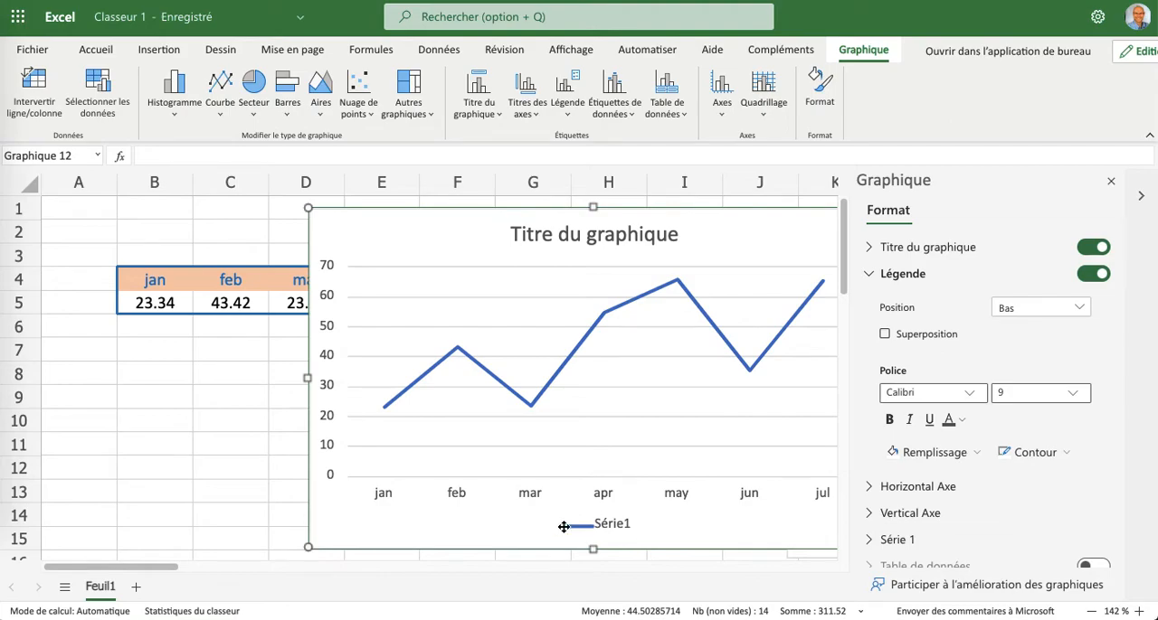
{"action": "left_click", "coordinate": [1080, 310]}
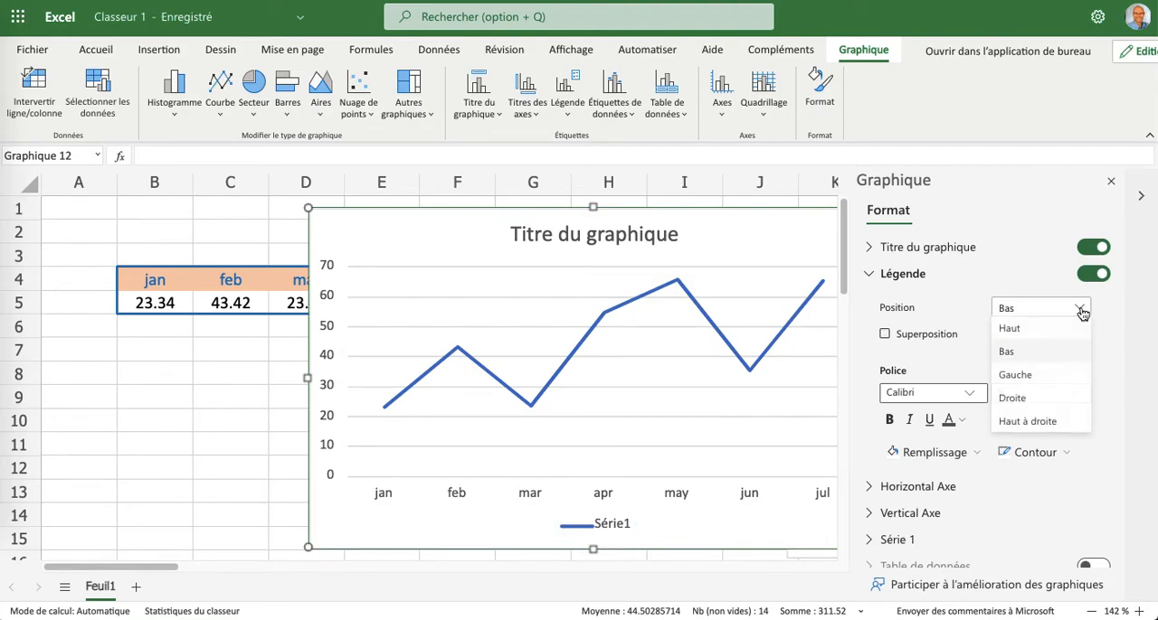
{"action": "left_click", "coordinate": [1022, 376]}
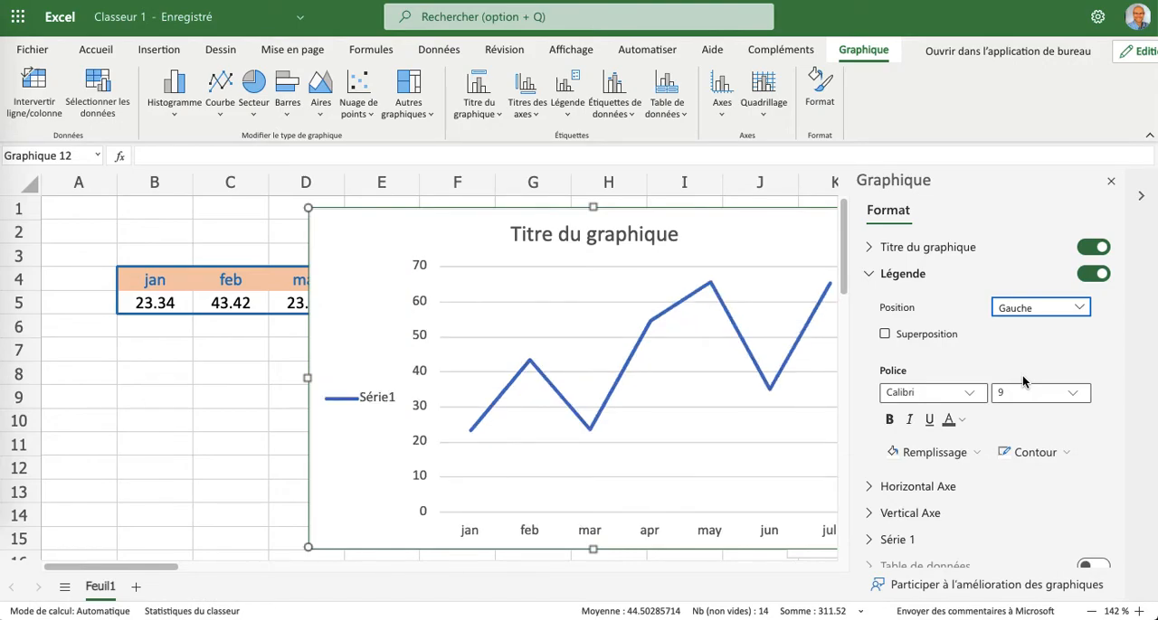
Rename the line chart's data series "Mois de l'année".
{"action": "scroll", "coordinate": [877, 480], "scroll_direction": "down", "scroll_amount": 1}
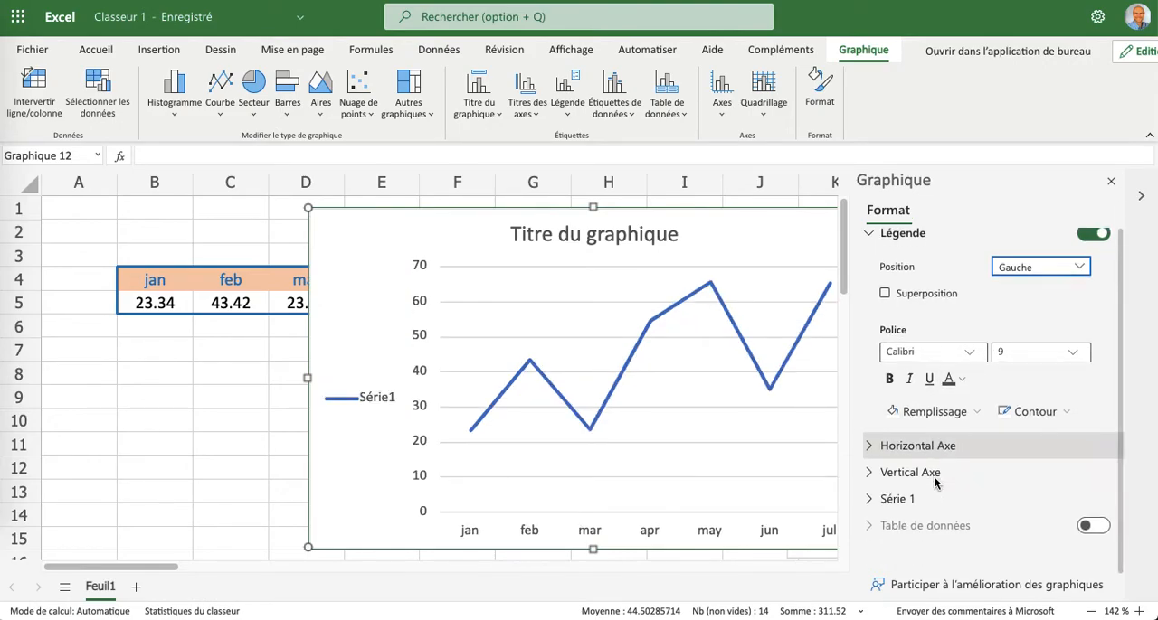
{"action": "left_click", "coordinate": [879, 503]}
{"action": "scroll", "coordinate": [1010, 502], "scroll_direction": "down", "scroll_amount": 2}
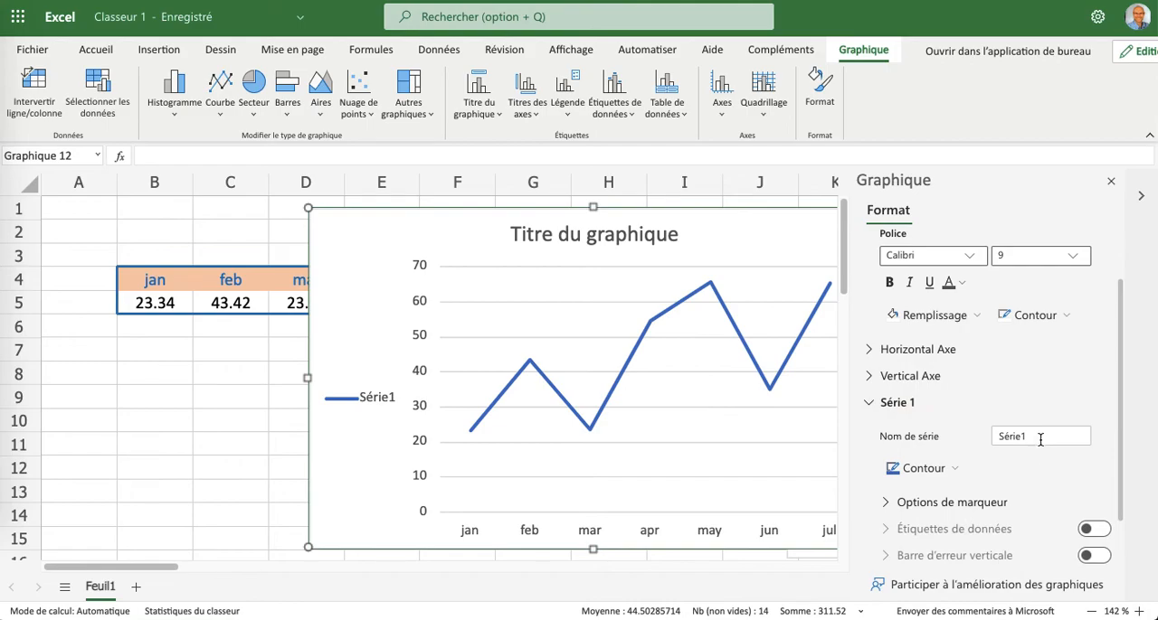
{"action": "left_click_drag", "start_coordinate": [1040, 439], "coordinate": [990, 442]}
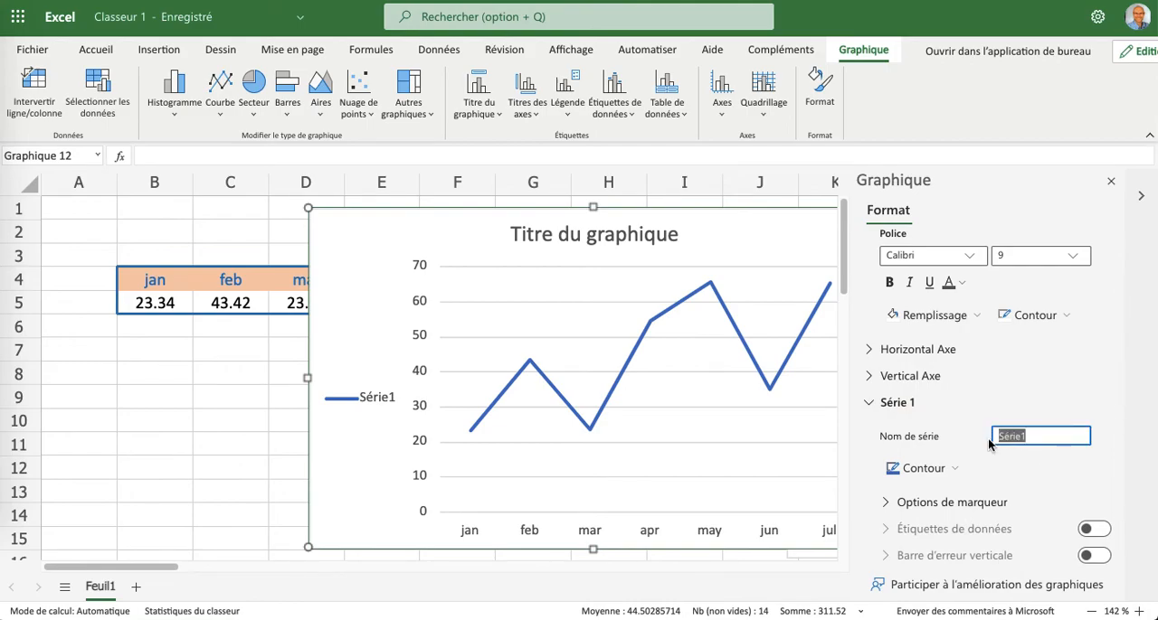
{"action": "type", "text": "Mois de l'année"}
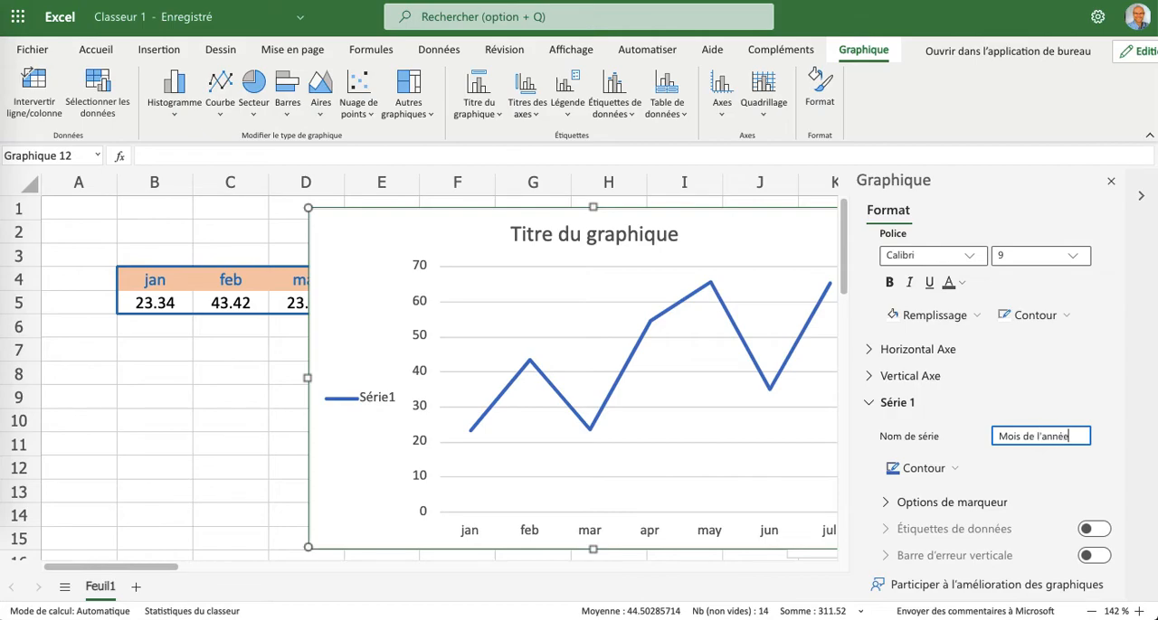
{"action": "left_click", "coordinate": [1031, 206]}
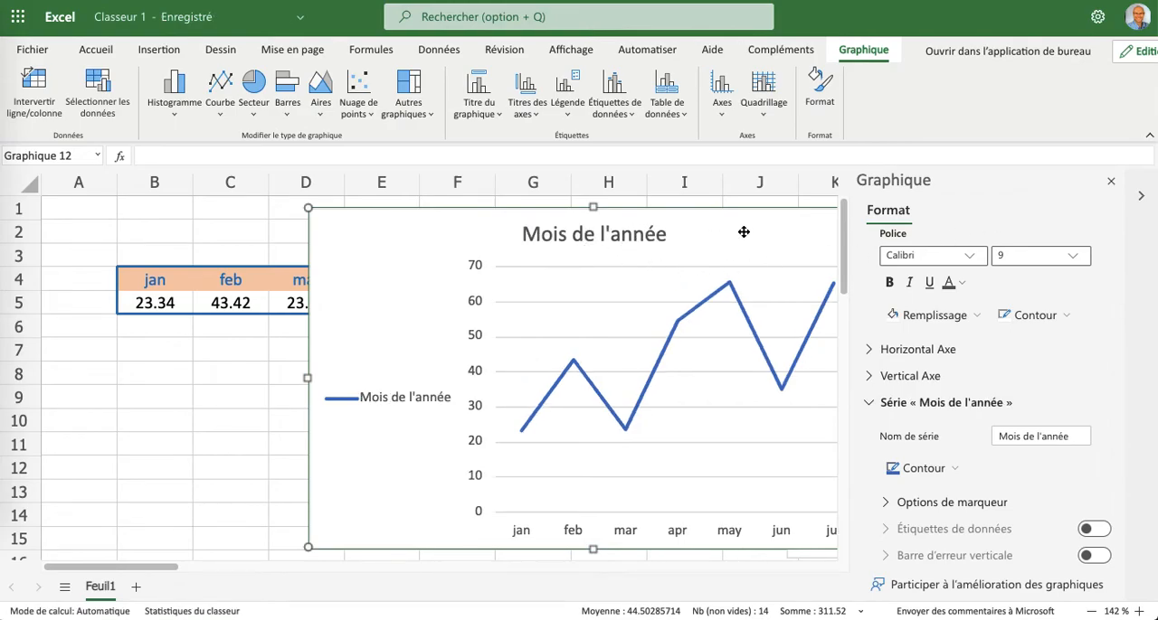
Move the line chart below the month headers so that it starts in row 5, and change its title to "Troisième graphique".
{"action": "left_click_drag", "start_coordinate": [743, 232], "coordinate": [553, 315]}
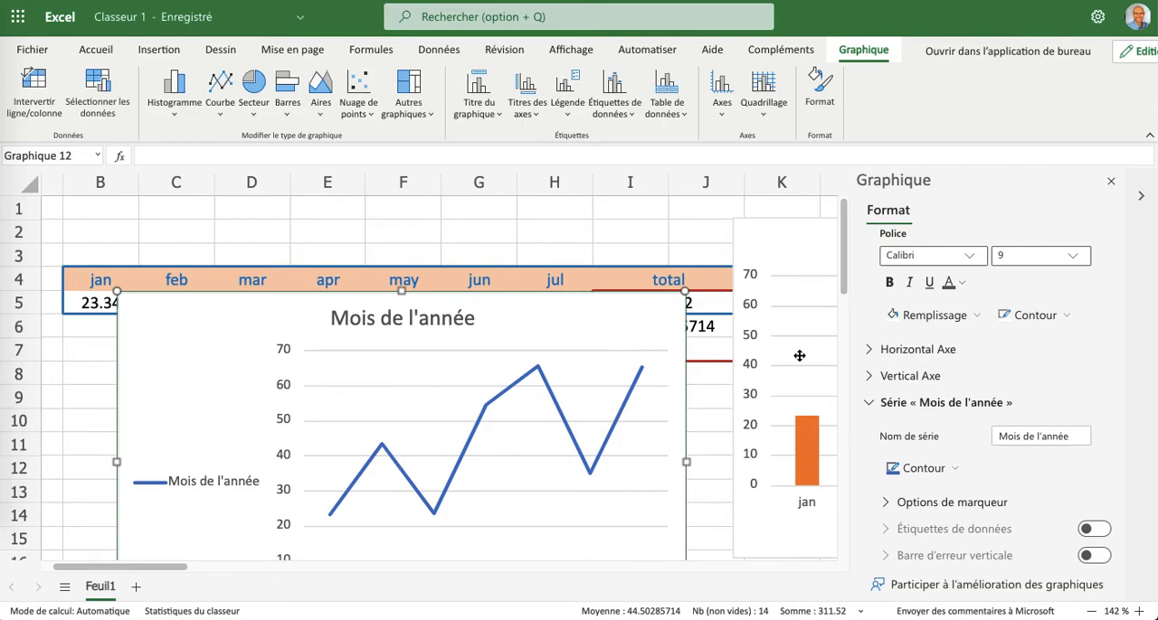
{"action": "scroll", "coordinate": [962, 374], "scroll_direction": "up", "scroll_amount": 3}
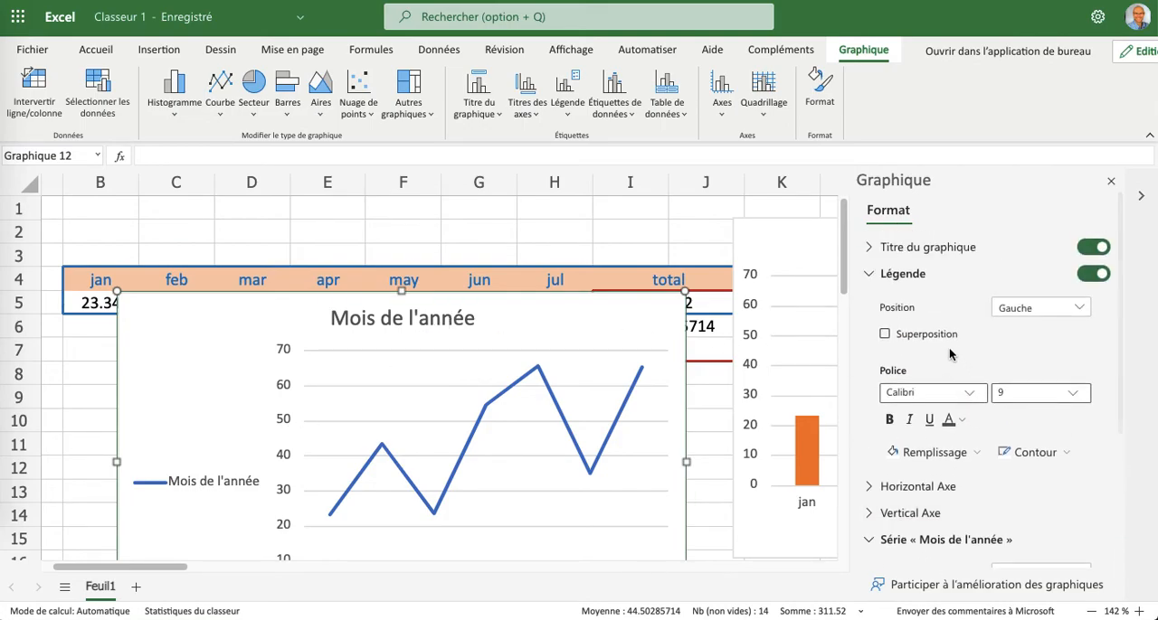
{"action": "left_click", "coordinate": [872, 253]}
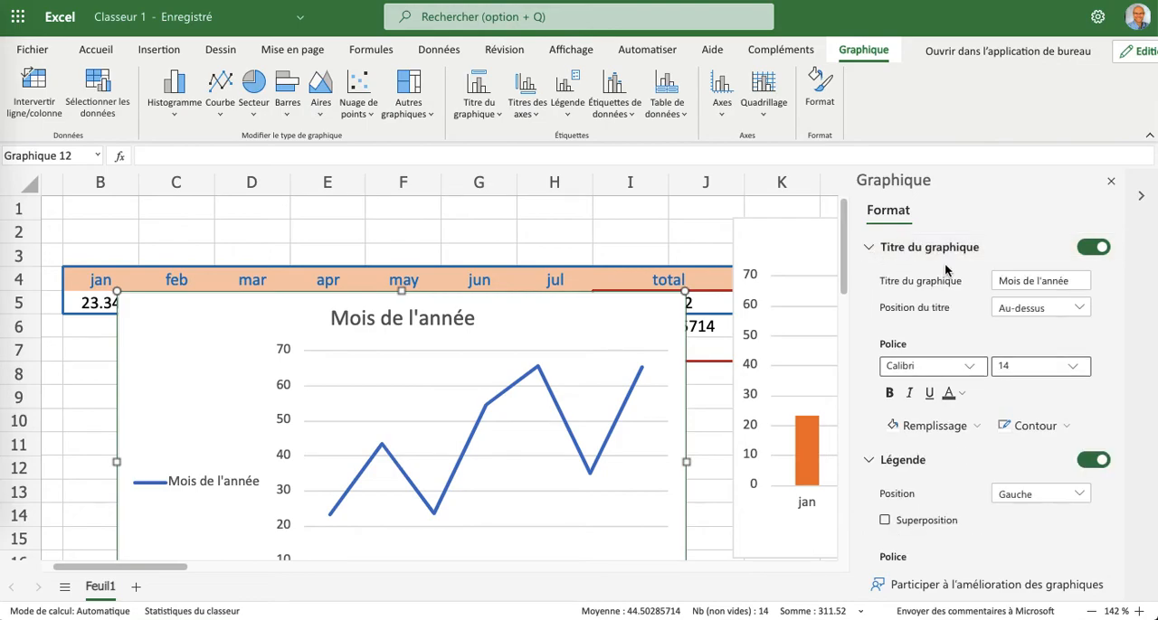
{"action": "left_click_drag", "start_coordinate": [1071, 284], "coordinate": [992, 284]}
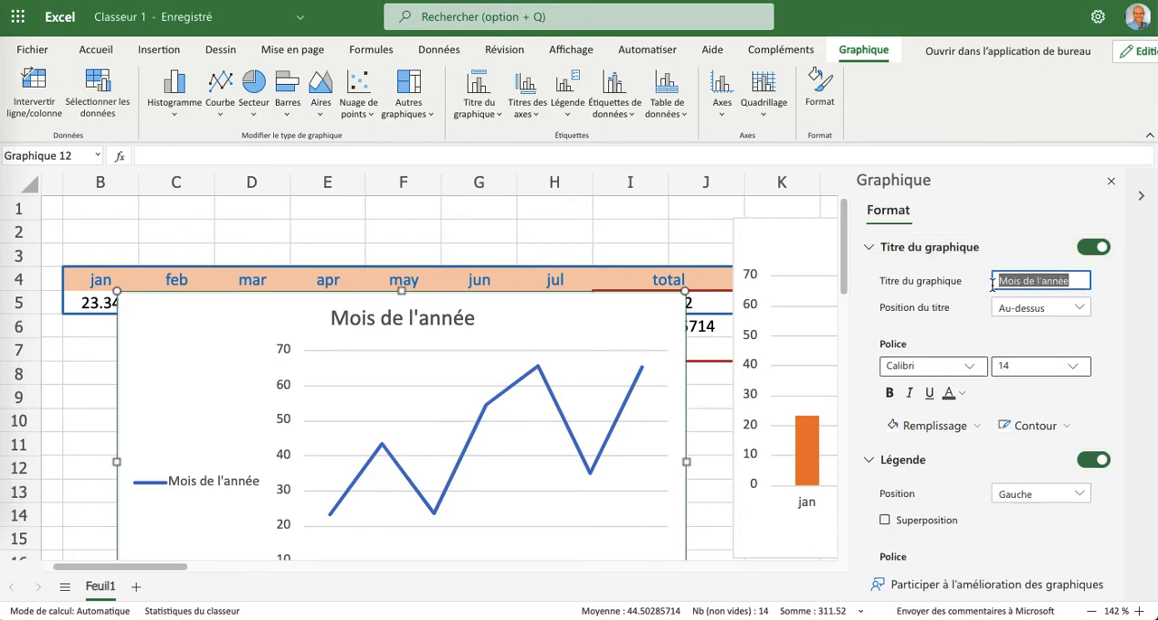
{"action": "type", "text": "Tr"}
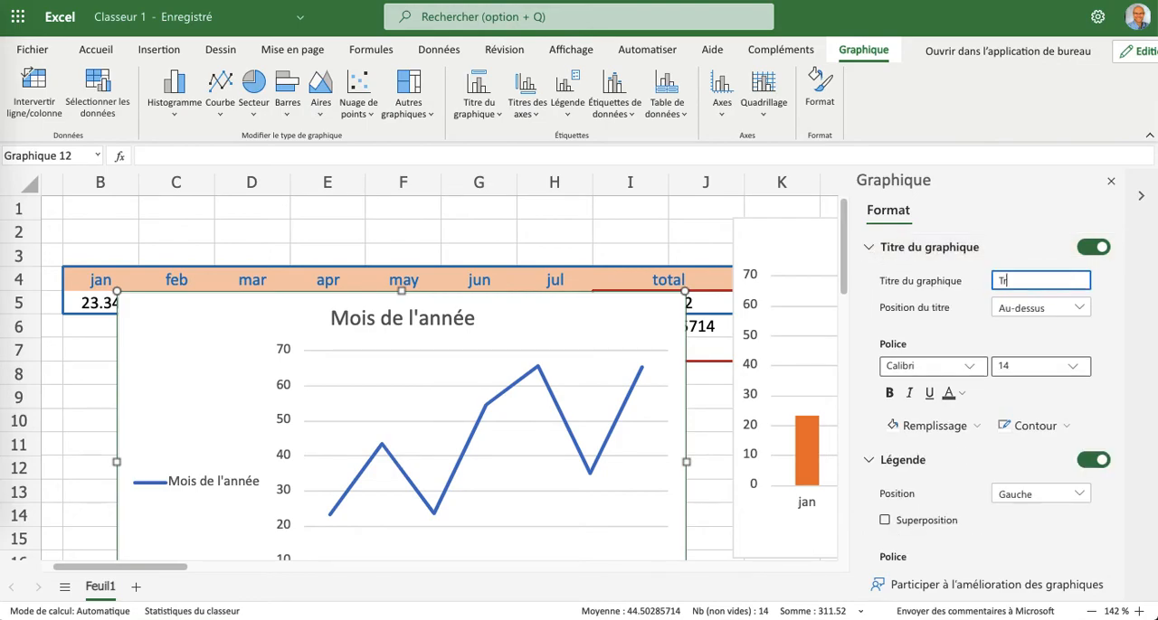
{"action": "type", "text": "oisième graphique"}
{"action": "left_click", "coordinate": [975, 199]}
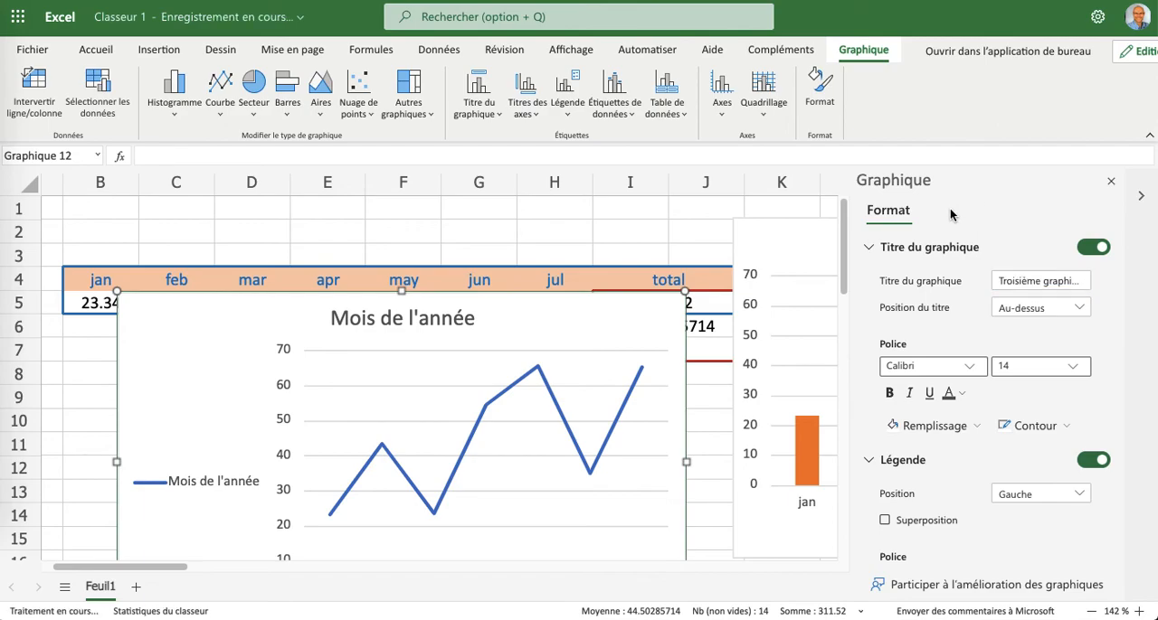